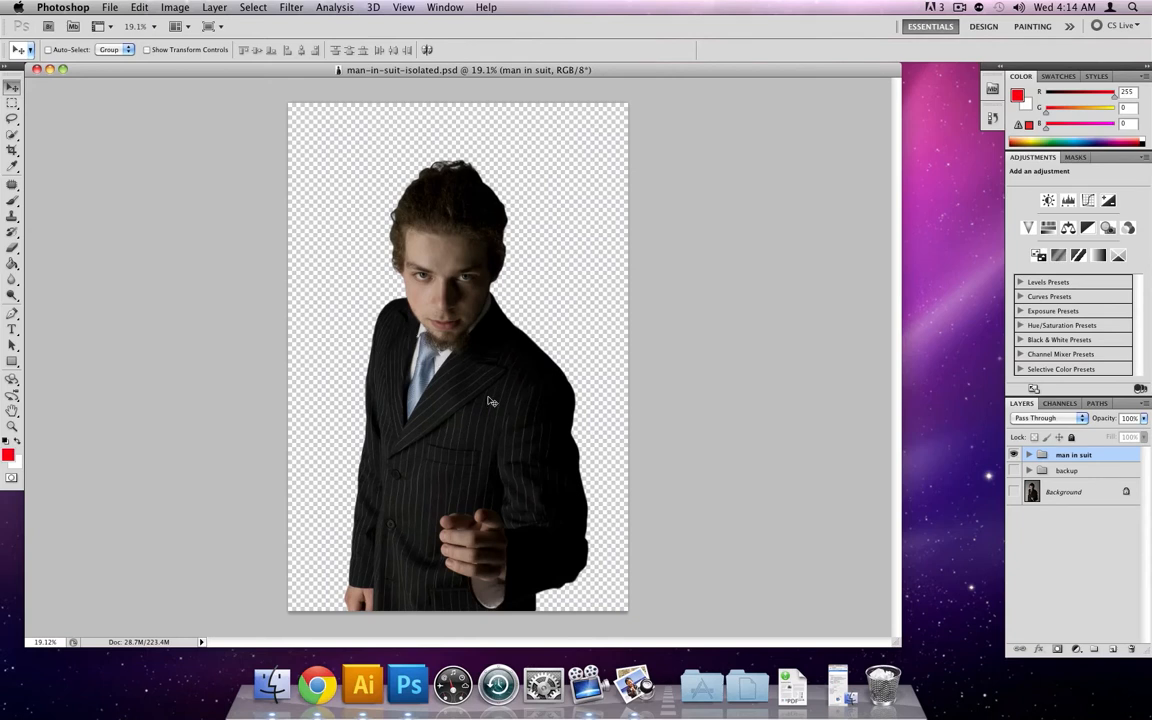
Add a Levels adjustment layer above the man in suit group with RGB midtones at 1.11 and white input at 215.
{"action": "left_click", "coordinate": [1078, 650]}
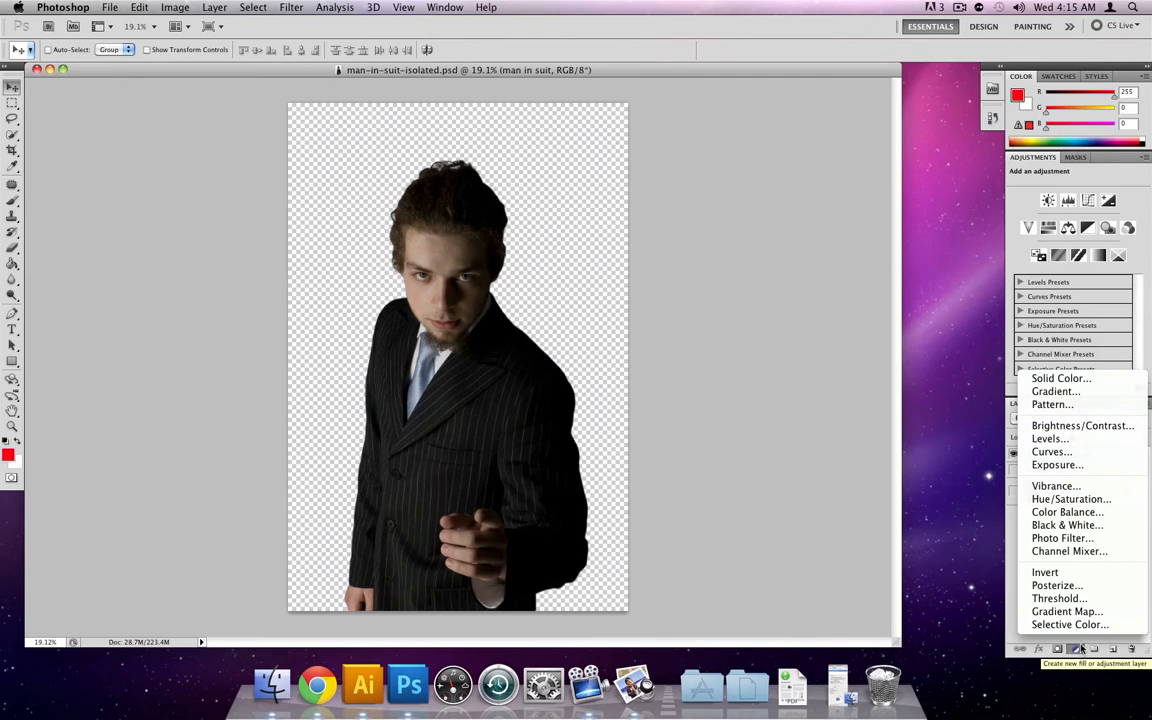
{"action": "left_click", "coordinate": [1090, 443]}
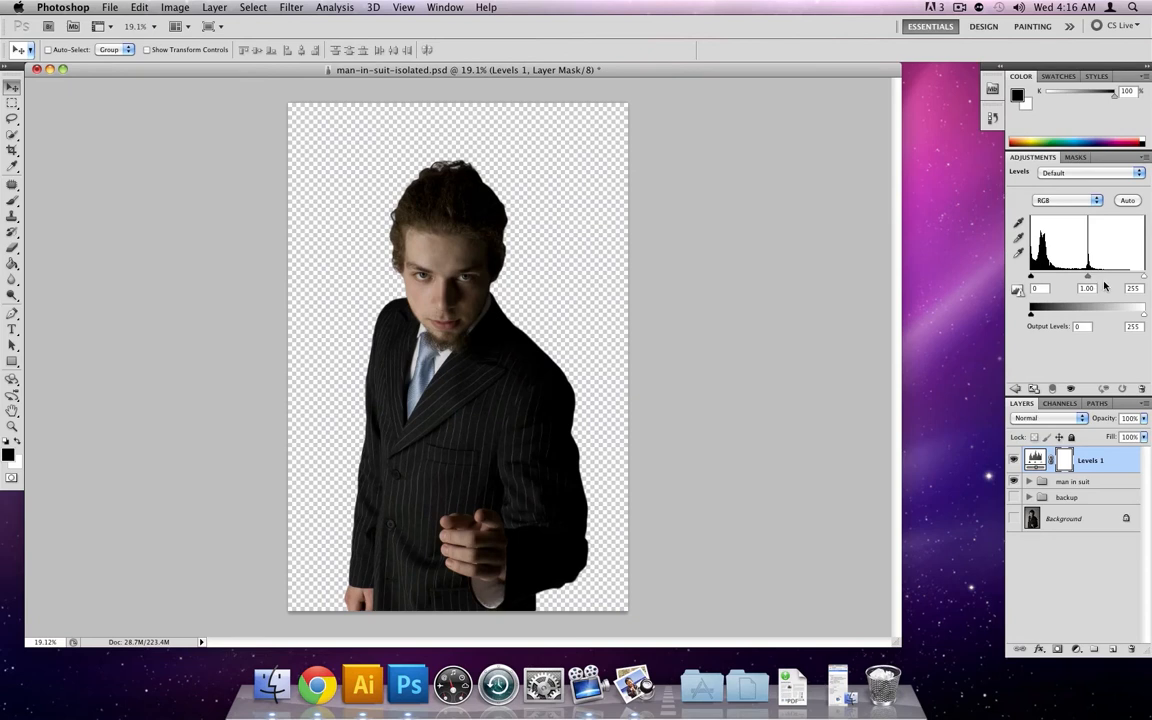
{"action": "left_click_drag", "start_coordinate": [1144, 277], "coordinate": [1085, 279]}
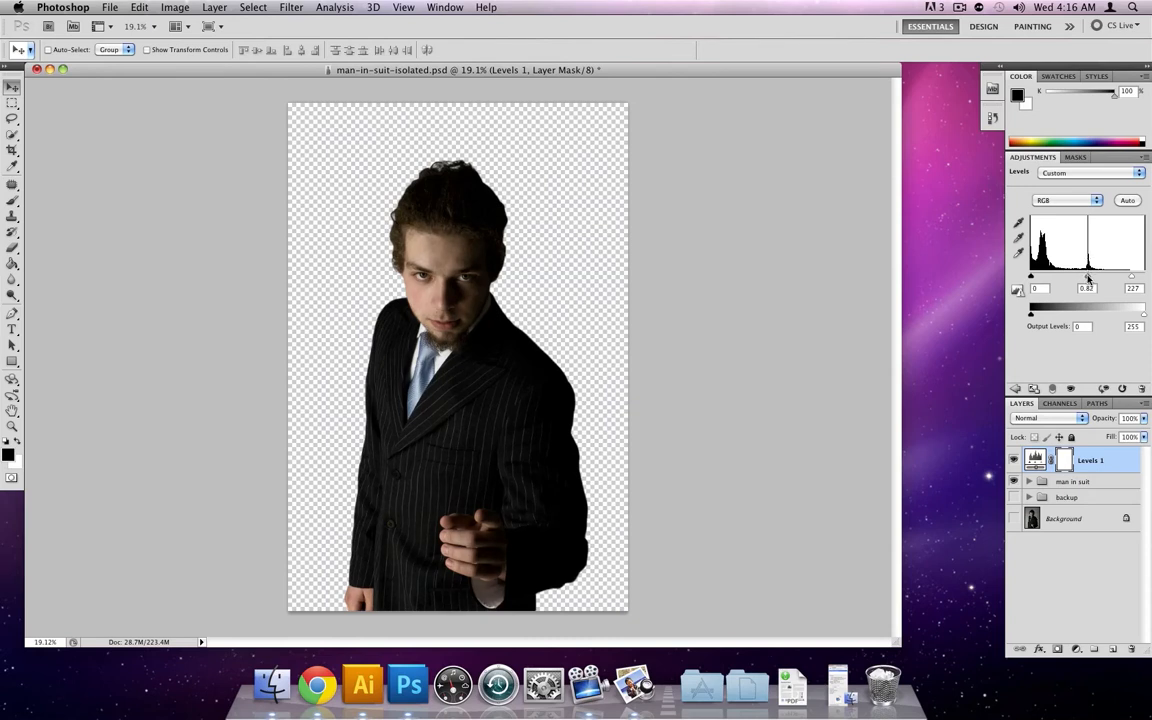
{"action": "left_click_drag", "start_coordinate": [1086, 277], "coordinate": [1126, 276]}
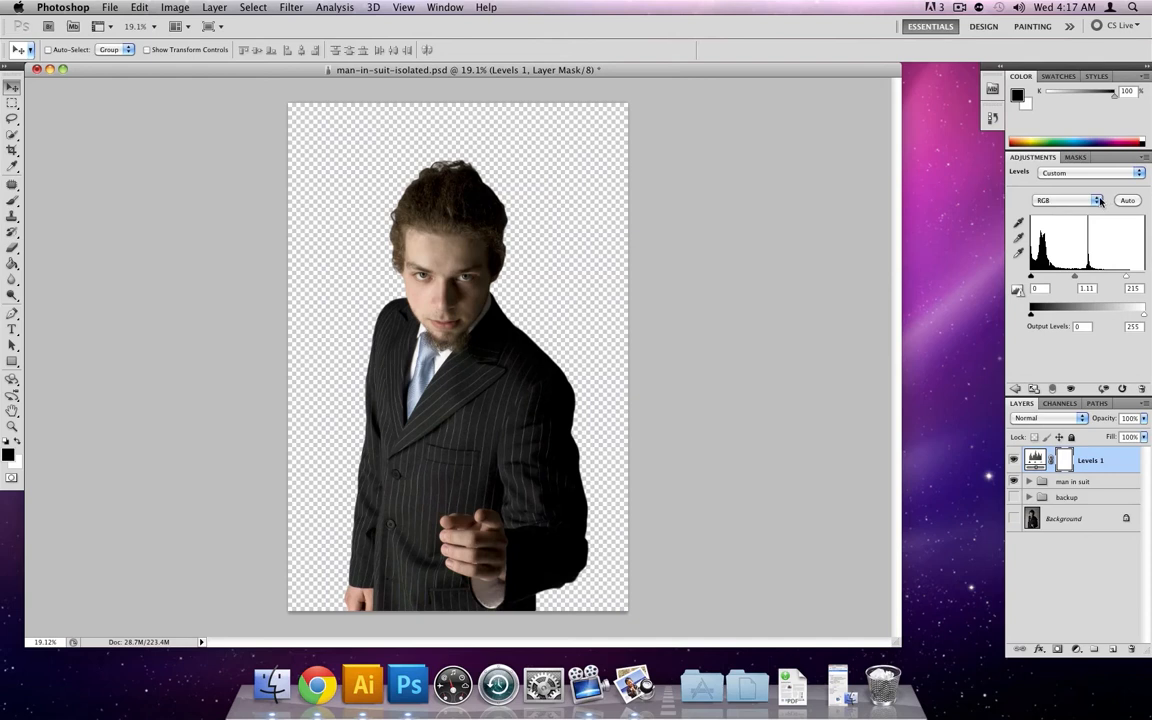
Set the Levels adjustment's Red channel to midtones 0.89 and white input 218.
{"action": "left_click", "coordinate": [1048, 204]}
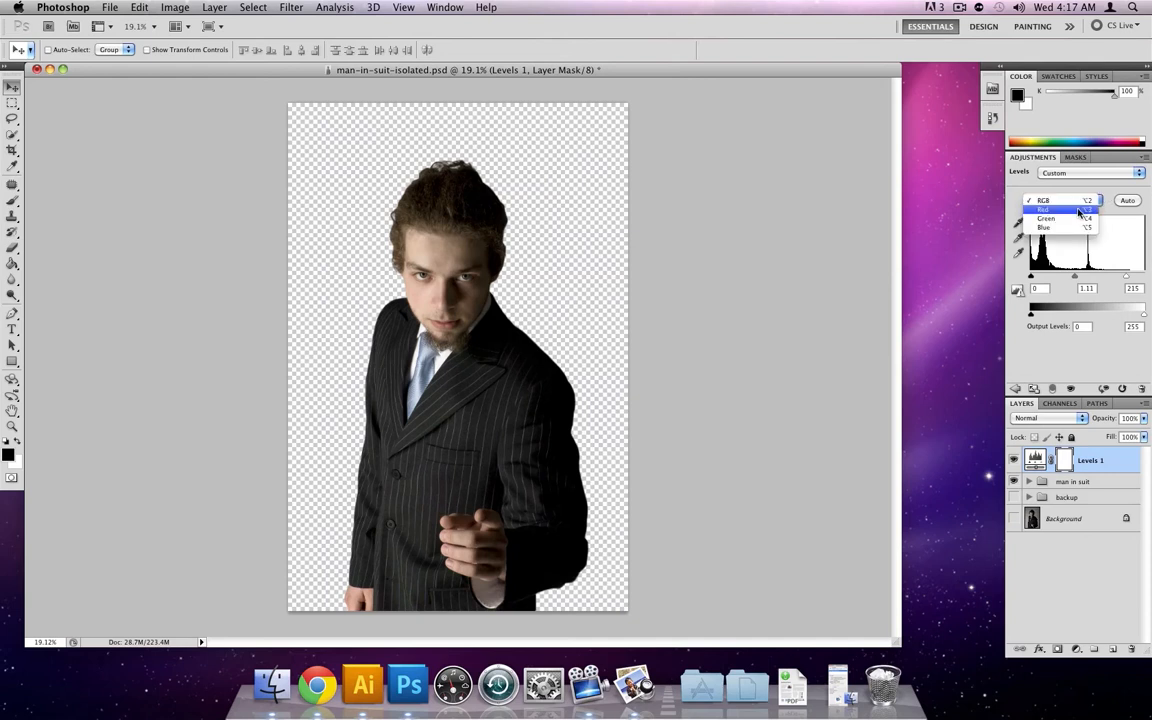
{"action": "left_click", "coordinate": [1078, 211]}
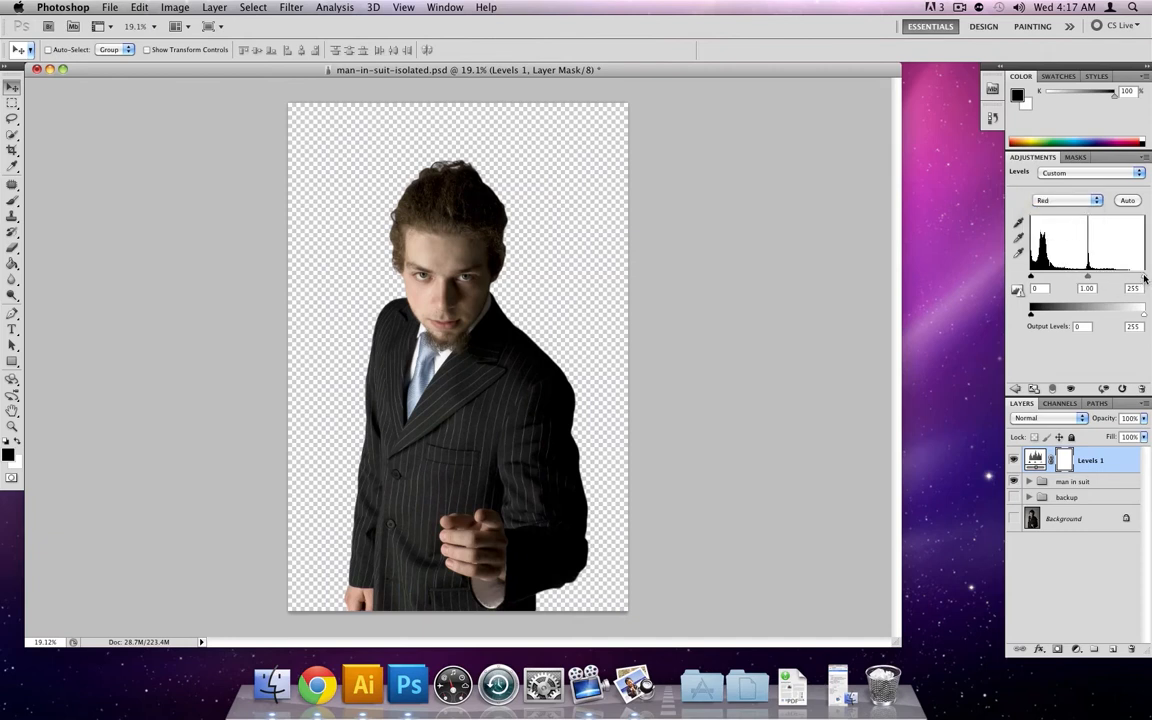
{"action": "left_click_drag", "start_coordinate": [1145, 279], "coordinate": [1127, 278]}
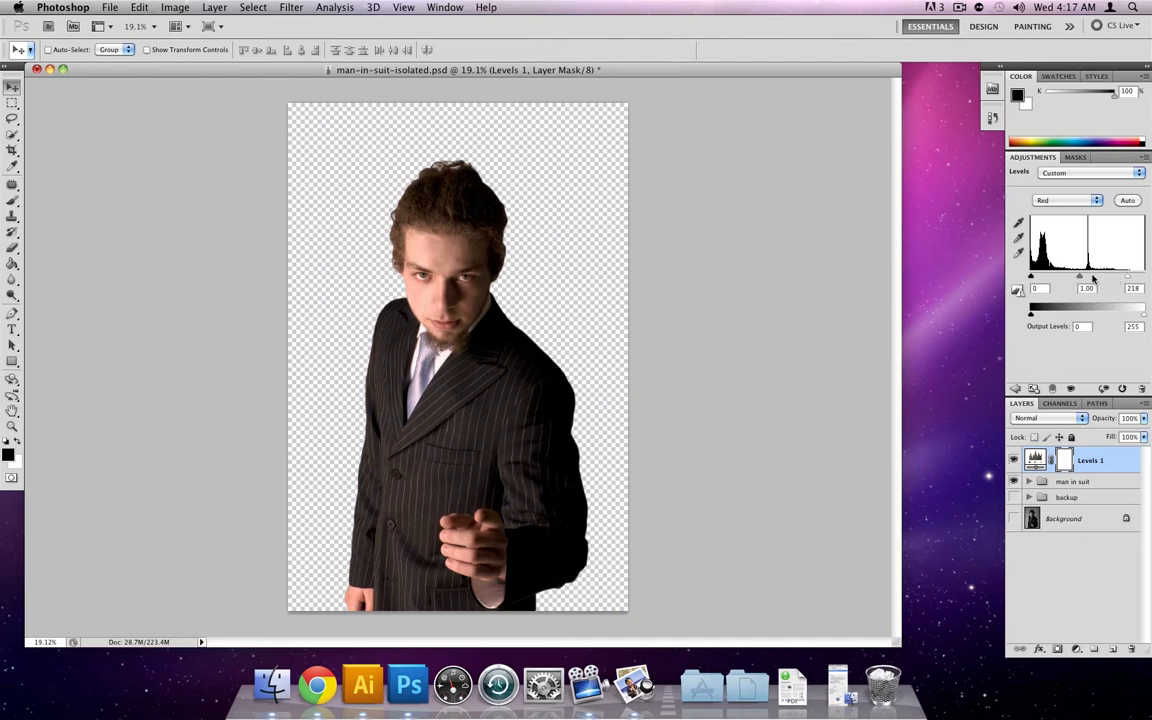
{"action": "left_click_drag", "start_coordinate": [1080, 277], "coordinate": [1083, 278]}
Adjust the Green channel in Levels, and set the Blue channel to midtones 0.93, white input 221 and white output 226.
{"action": "left_click", "coordinate": [1101, 202]}
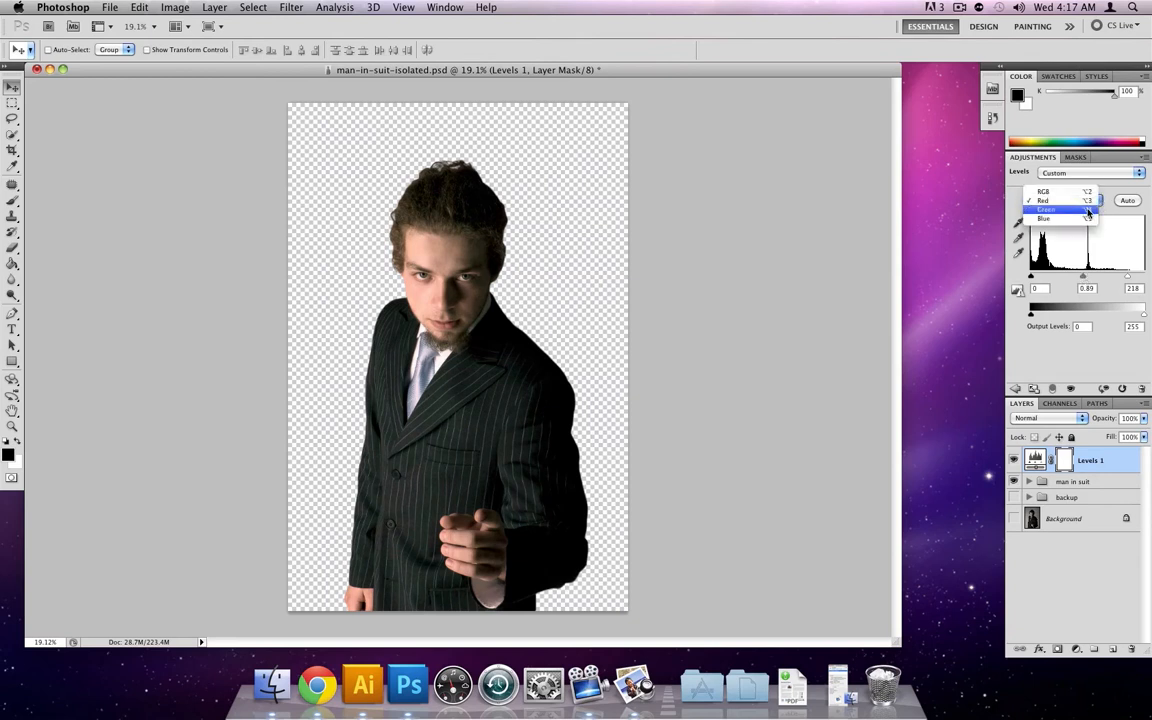
{"action": "left_click", "coordinate": [1088, 211]}
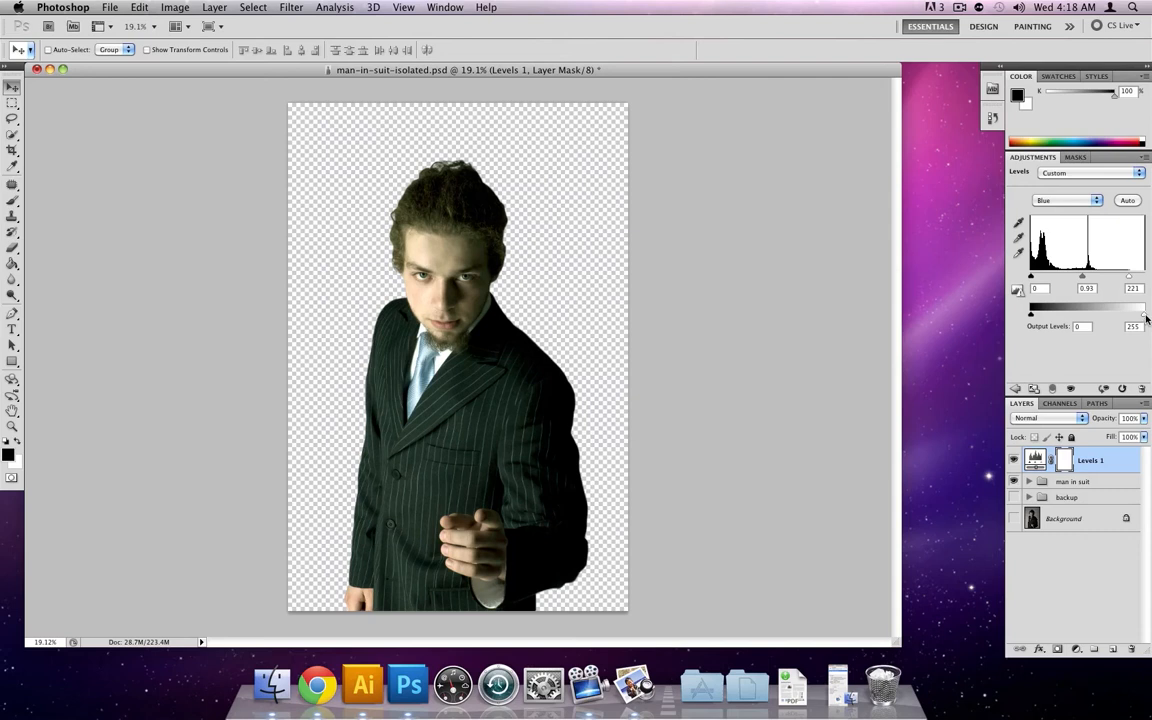
{"action": "left_click_drag", "start_coordinate": [1145, 318], "coordinate": [1131, 318]}
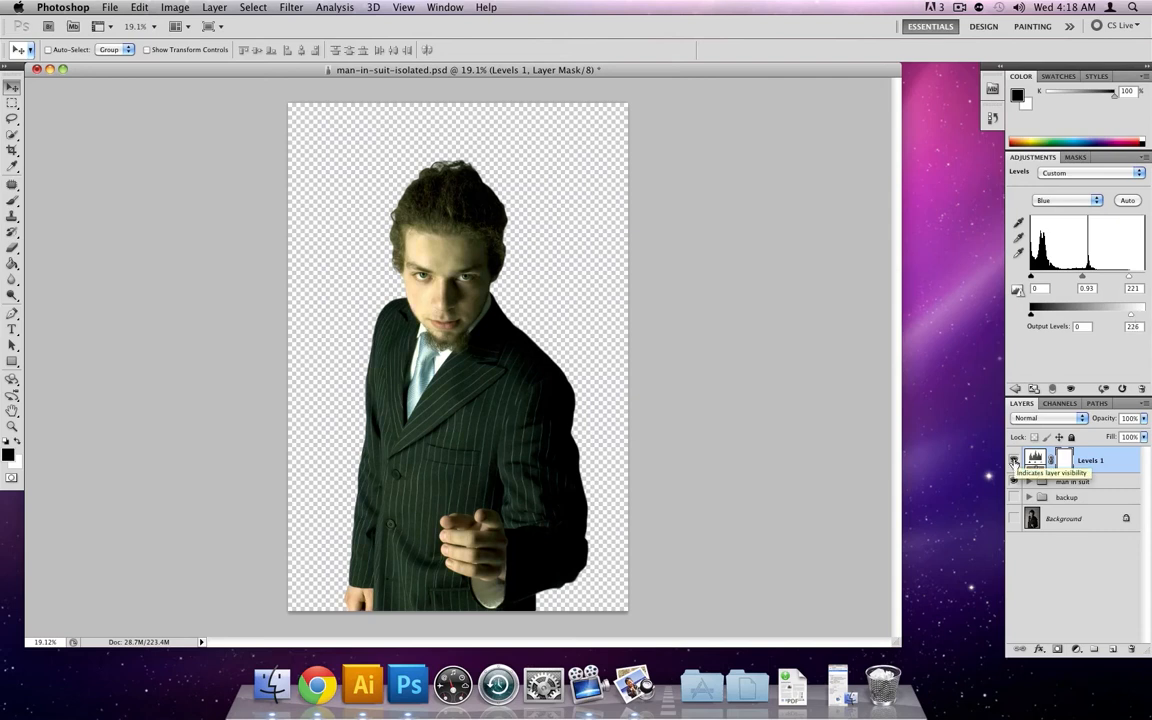
Compare the image with and without the Levels adjustment by toggling that layer's visibility.
{"action": "left_click", "coordinate": [1014, 461]}
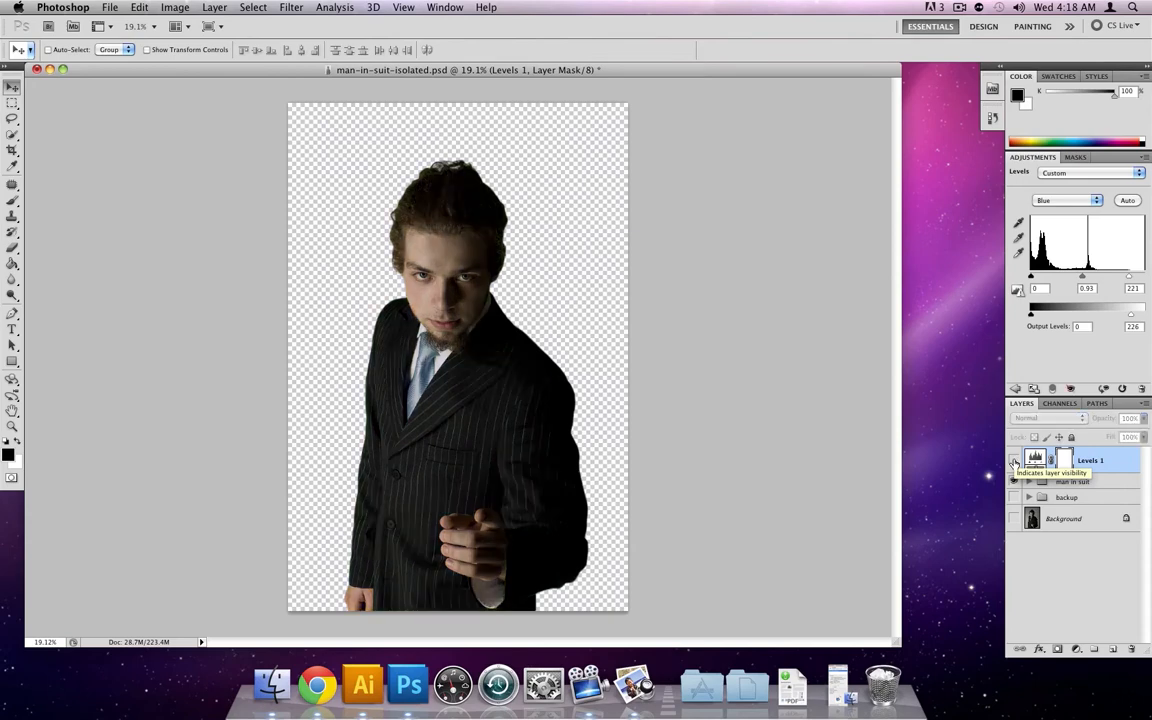
{"action": "left_click", "coordinate": [1014, 461]}
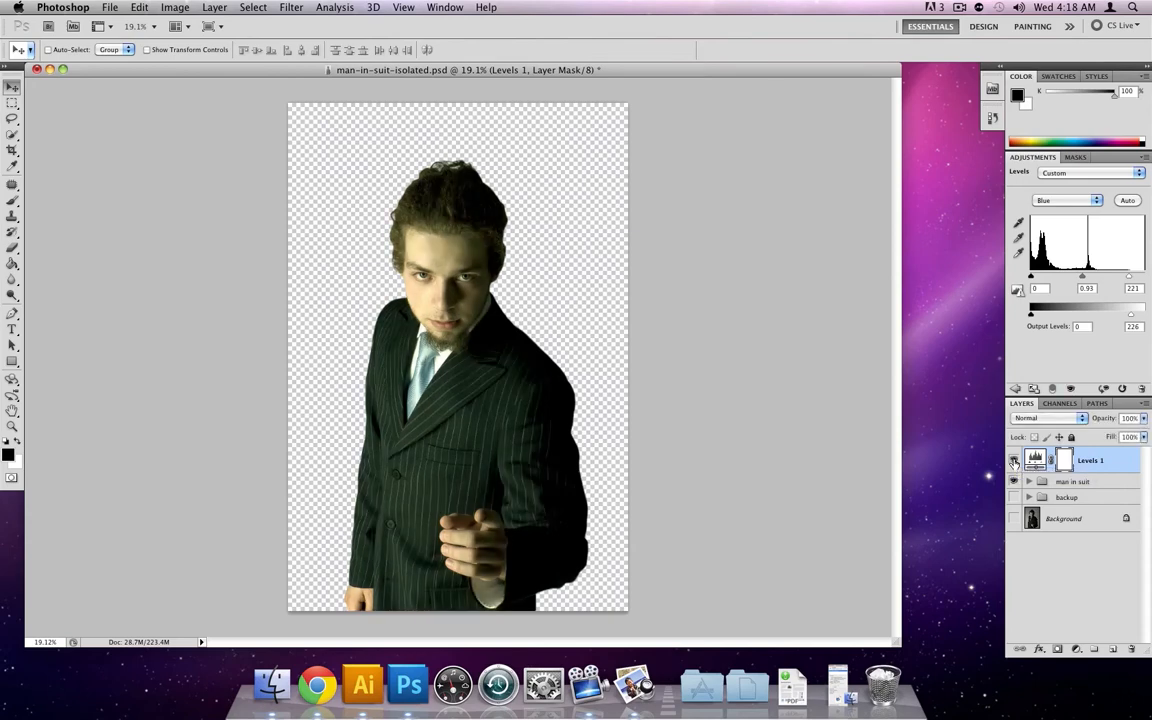
{"action": "left_click", "coordinate": [1014, 461]}
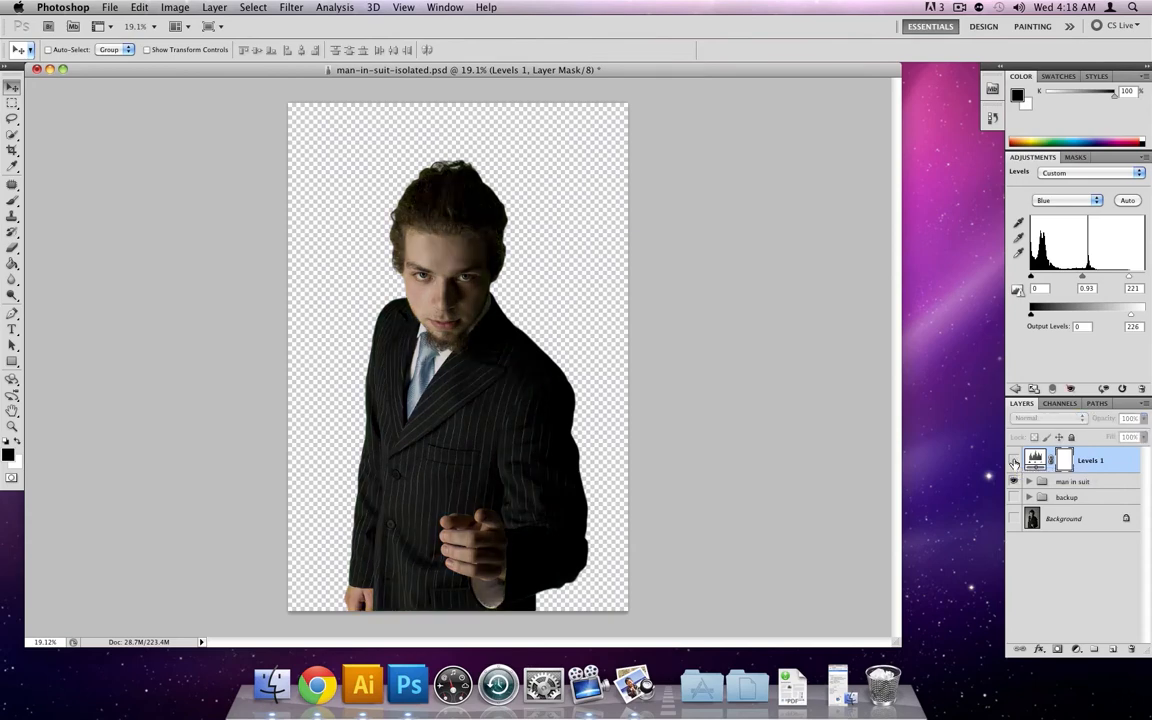
{"action": "left_click", "coordinate": [1014, 461]}
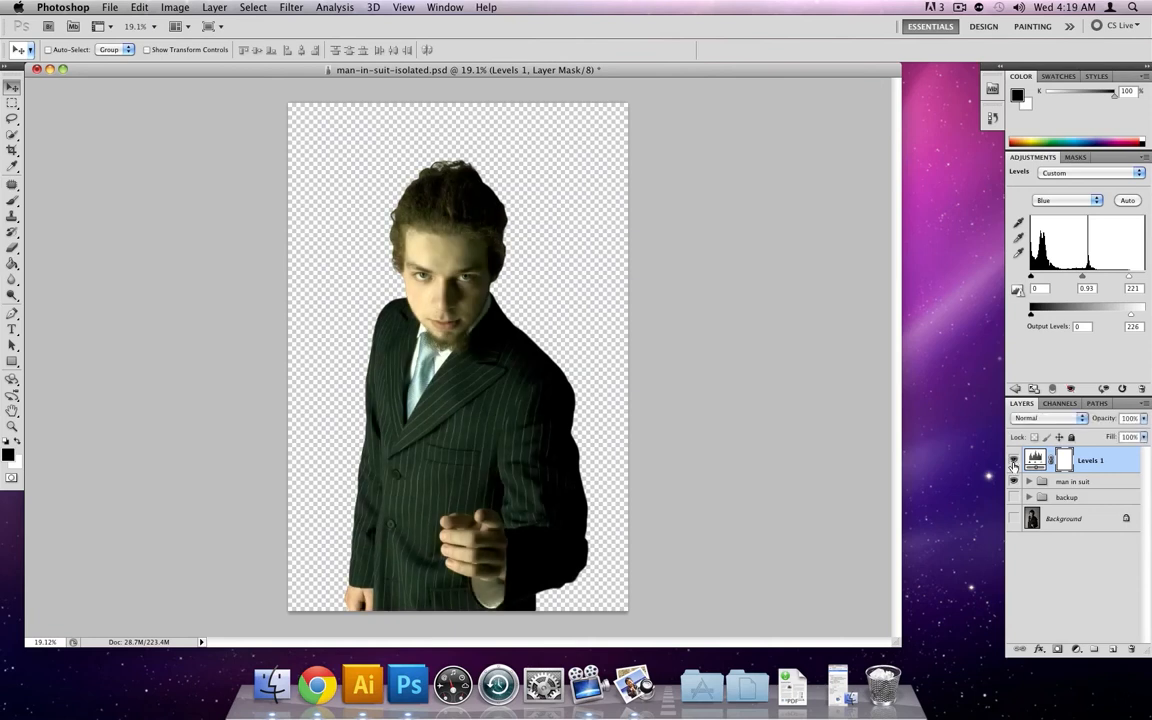
Add a Black & White adjustment layer using the Red Filter preset, with Cyans lowered to -200.
{"action": "left_click", "coordinate": [1078, 650]}
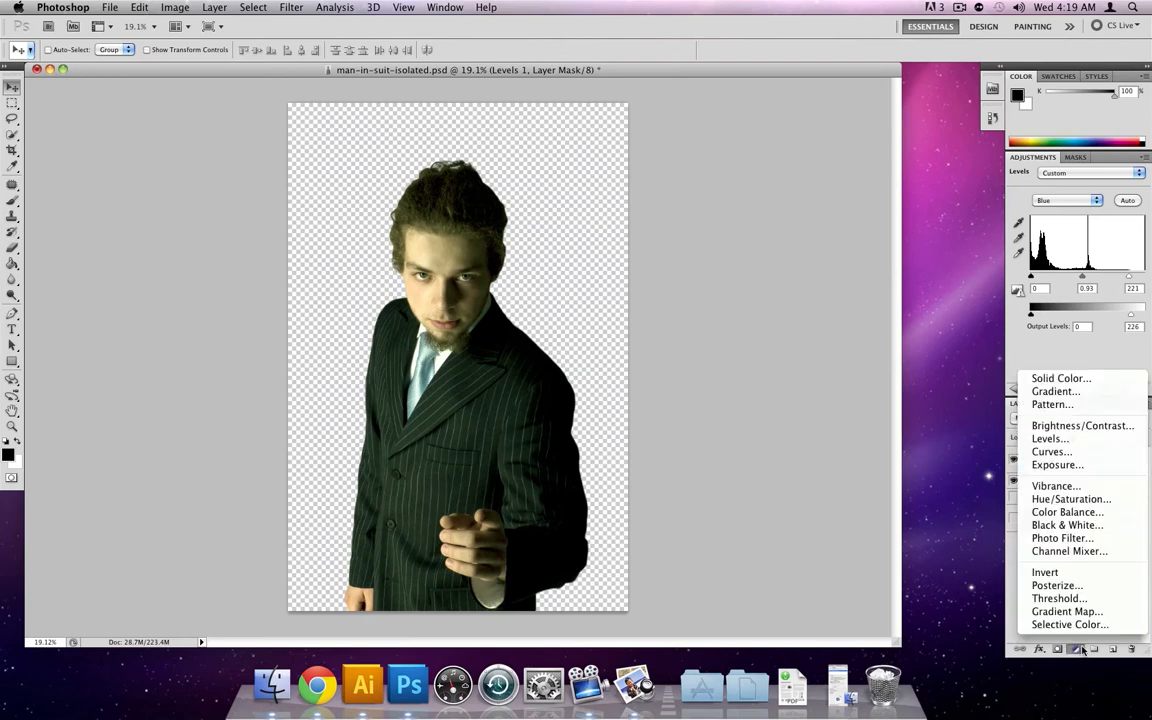
{"action": "left_click", "coordinate": [1066, 525]}
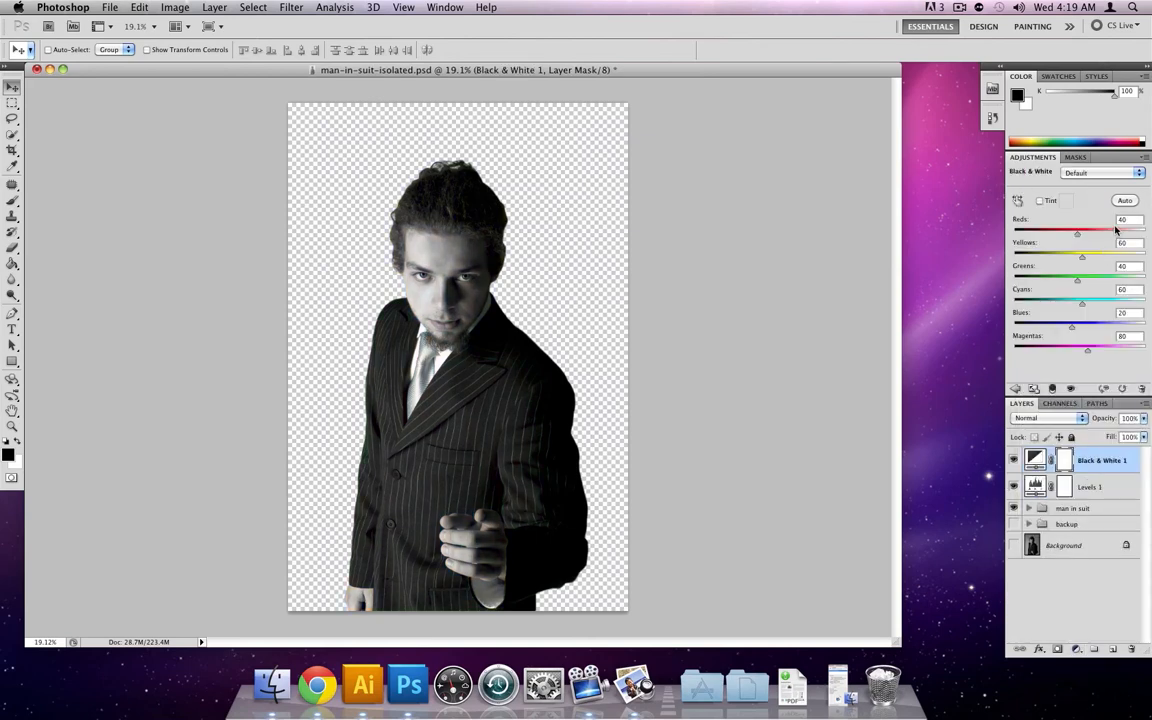
{"action": "left_click", "coordinate": [1139, 174]}
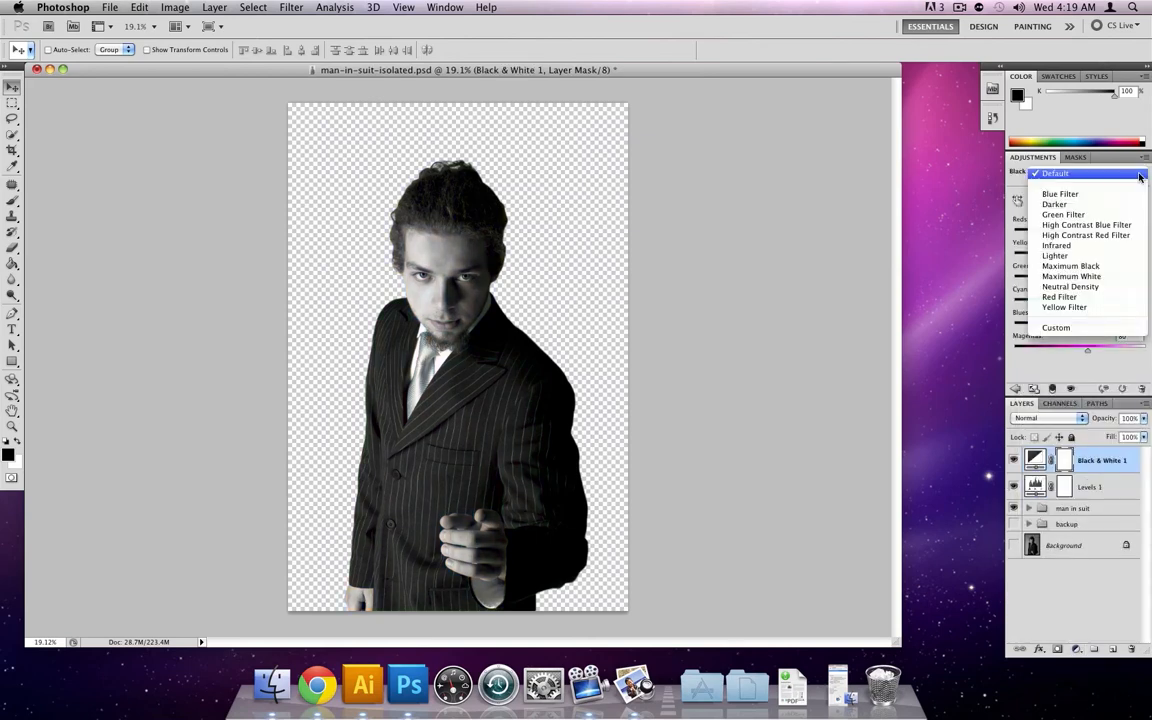
{"action": "left_click", "coordinate": [1096, 297]}
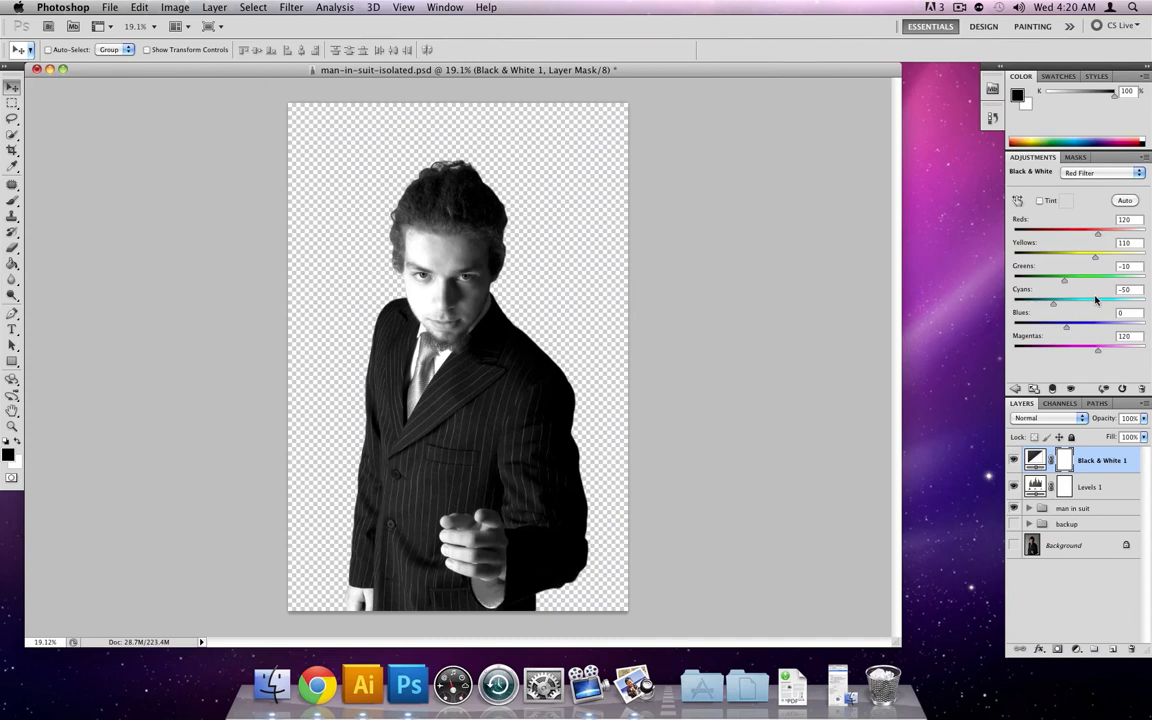
{"action": "left_click_drag", "start_coordinate": [1053, 303], "coordinate": [998, 310]}
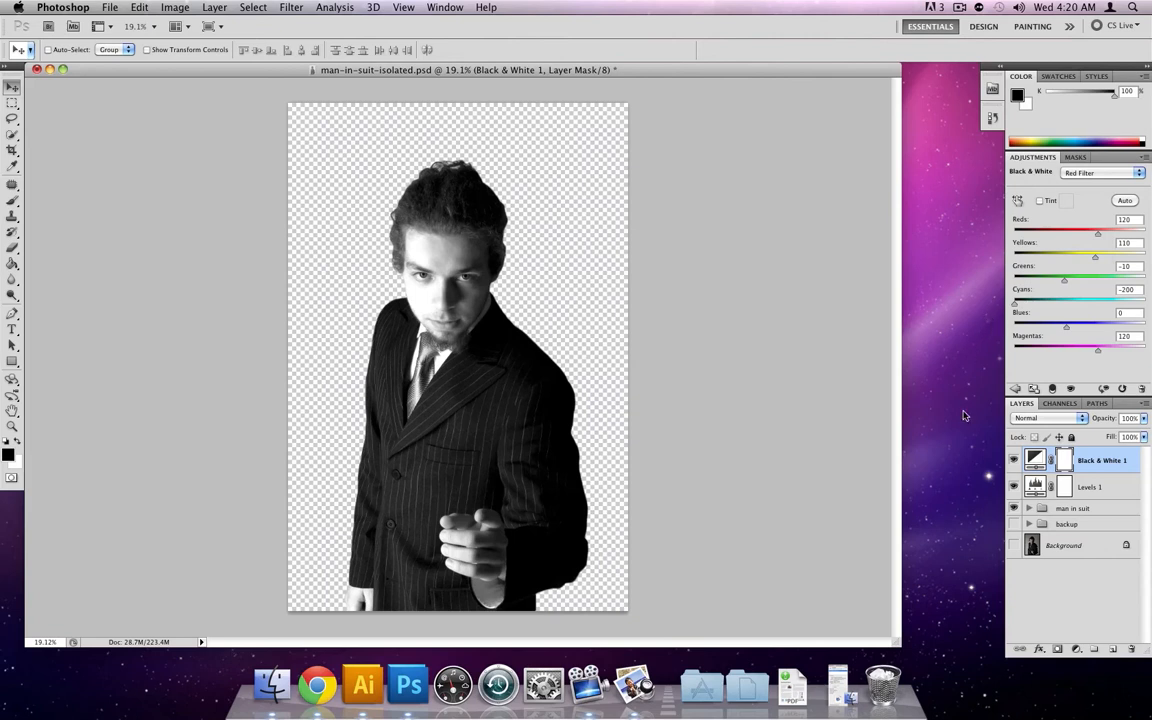
Set the Black & White adjustment layer's blend mode to Overlay and its opacity to 26%.
{"action": "left_click", "coordinate": [1084, 419]}
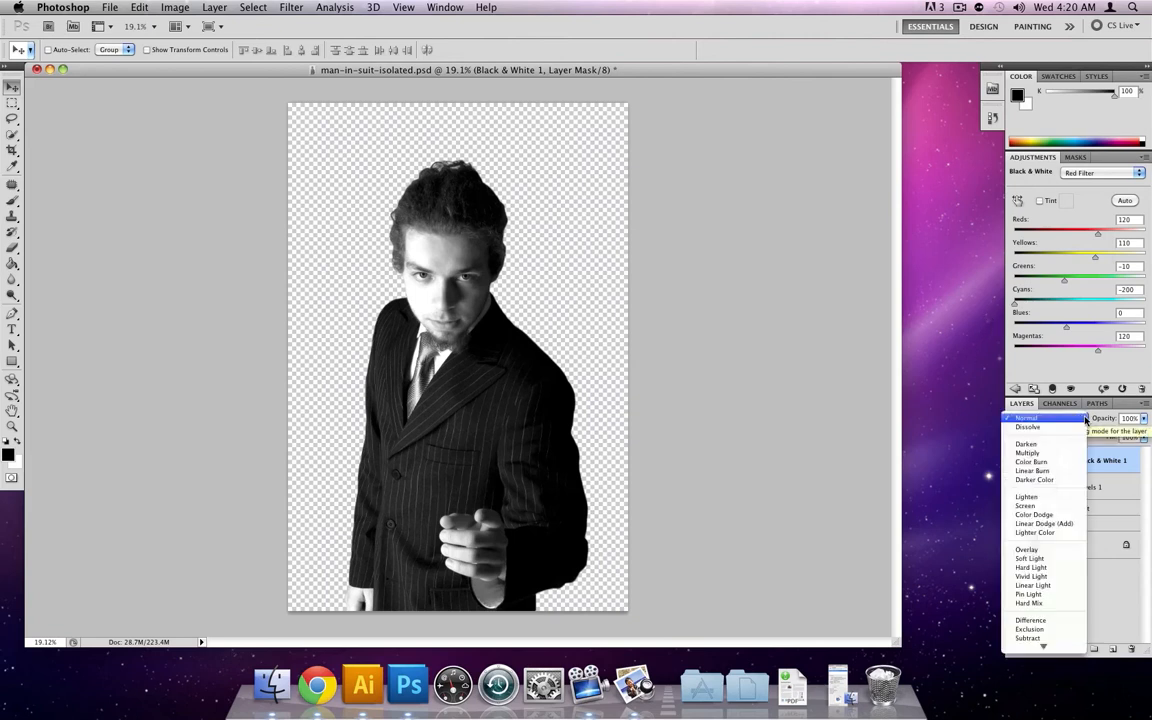
{"action": "left_click", "coordinate": [1045, 549]}
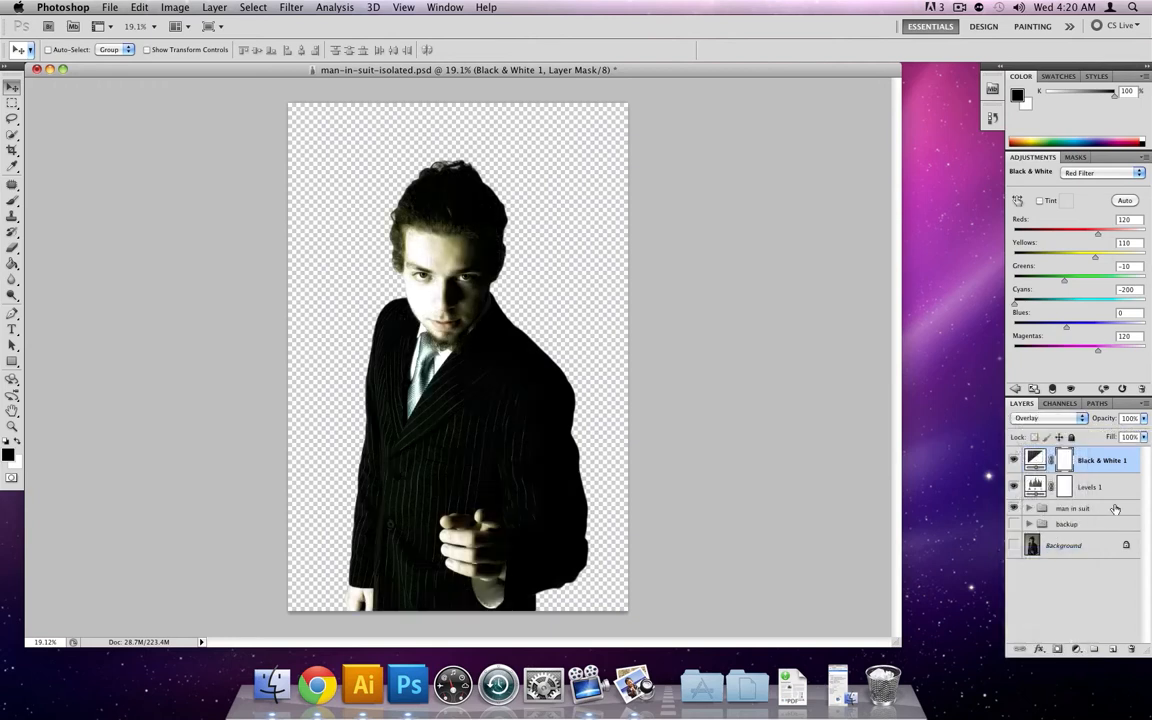
{"action": "left_click", "coordinate": [1143, 418]}
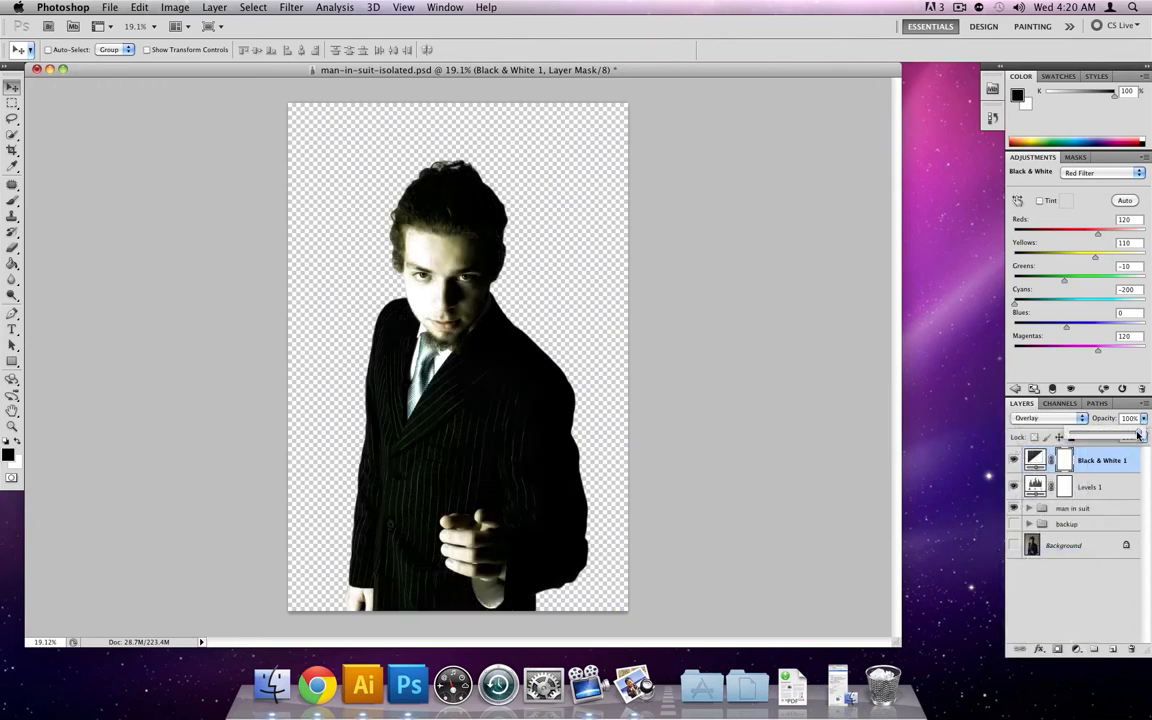
{"action": "left_click_drag", "start_coordinate": [1137, 435], "coordinate": [1090, 432]}
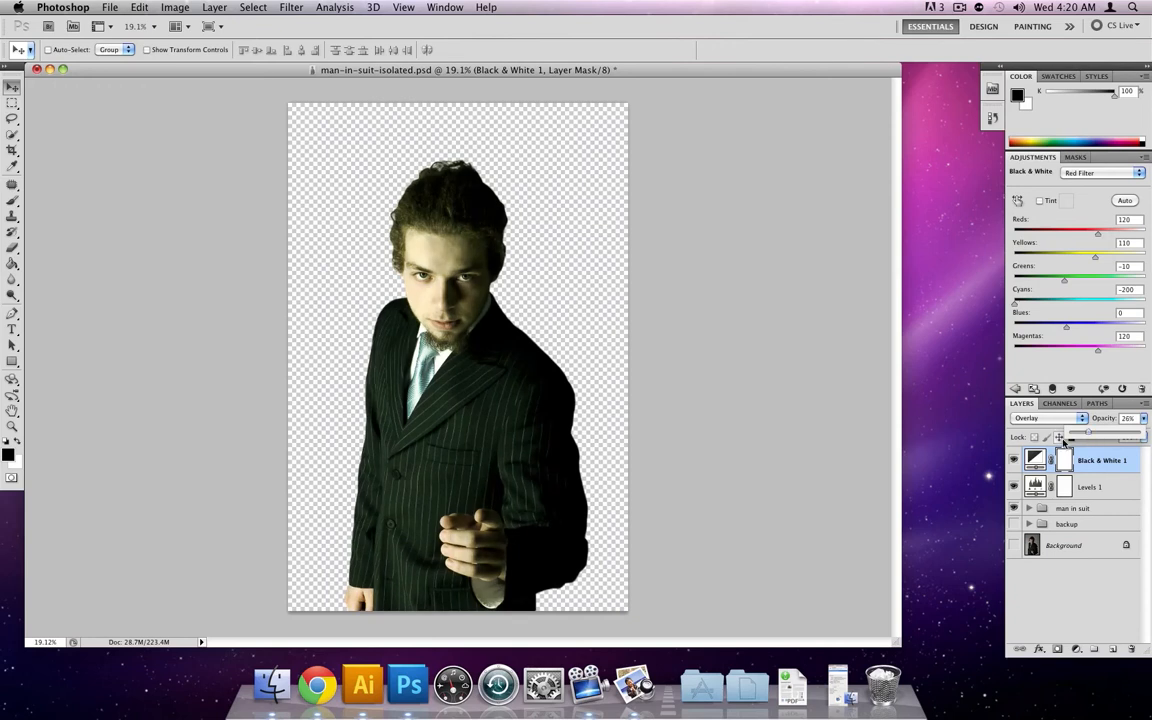
Compare the image with and without the Black & White adjustment by toggling that layer's visibility.
{"action": "left_click", "coordinate": [1013, 461]}
{"action": "left_click", "coordinate": [1013, 461]}
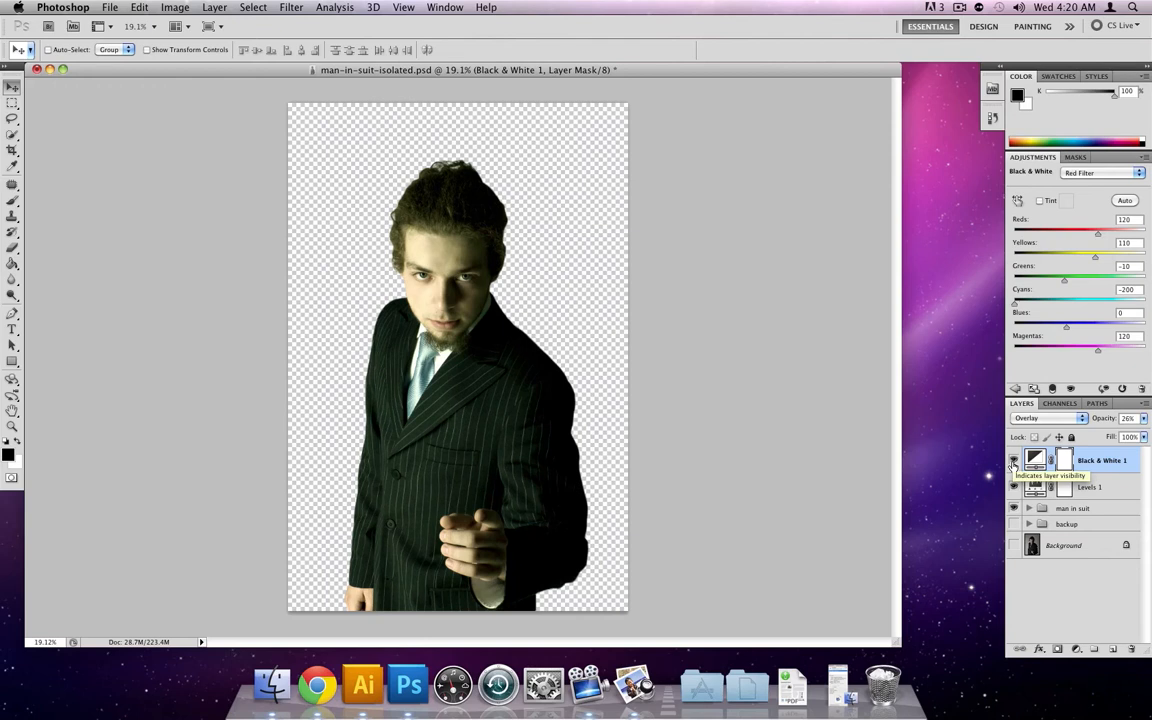
{"action": "left_click", "coordinate": [1013, 461]}
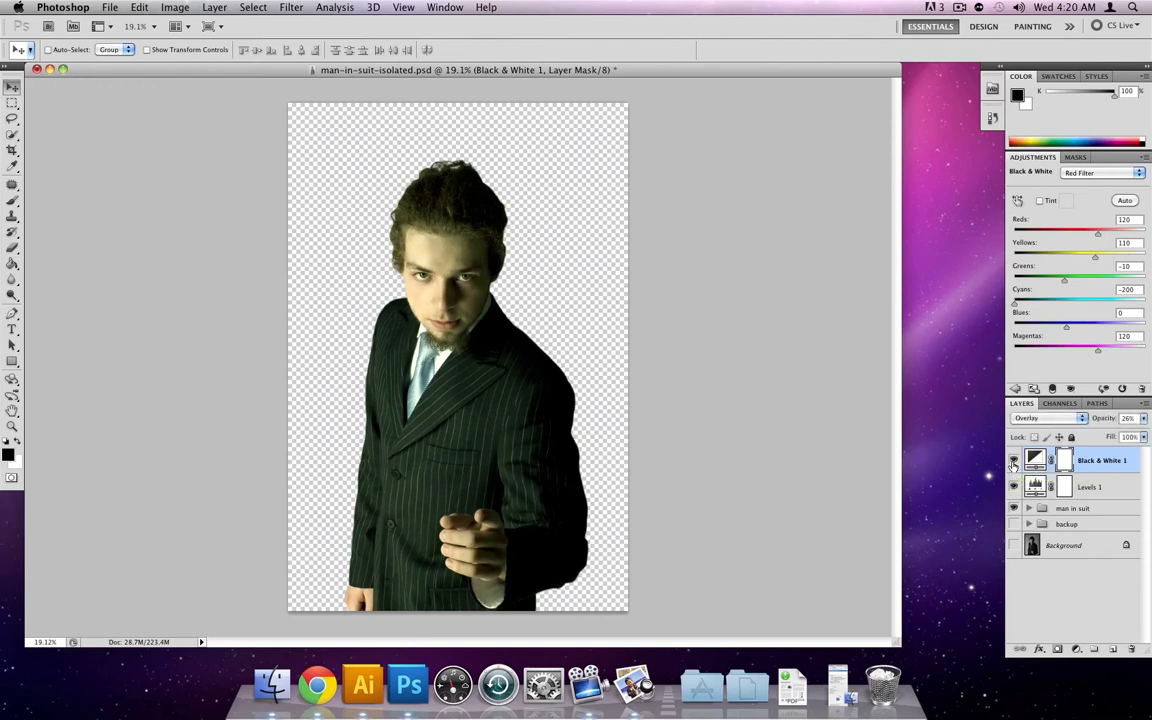
{"action": "left_click", "coordinate": [1013, 461]}
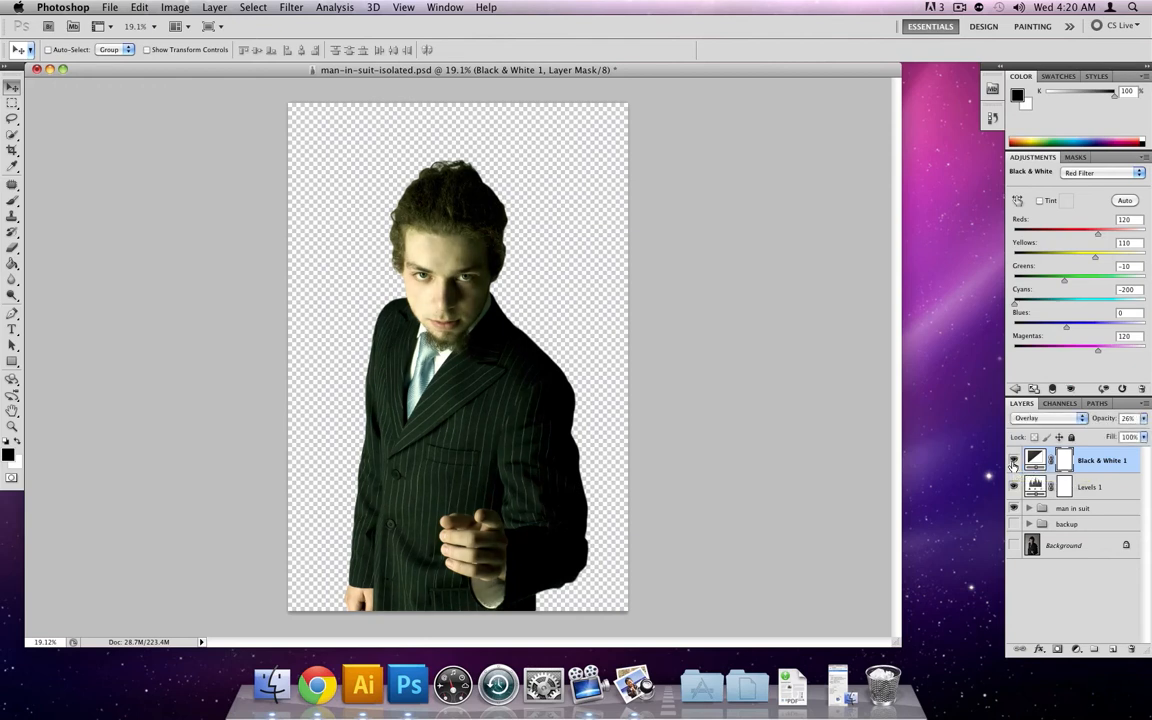
{"action": "left_click", "coordinate": [1013, 462]}
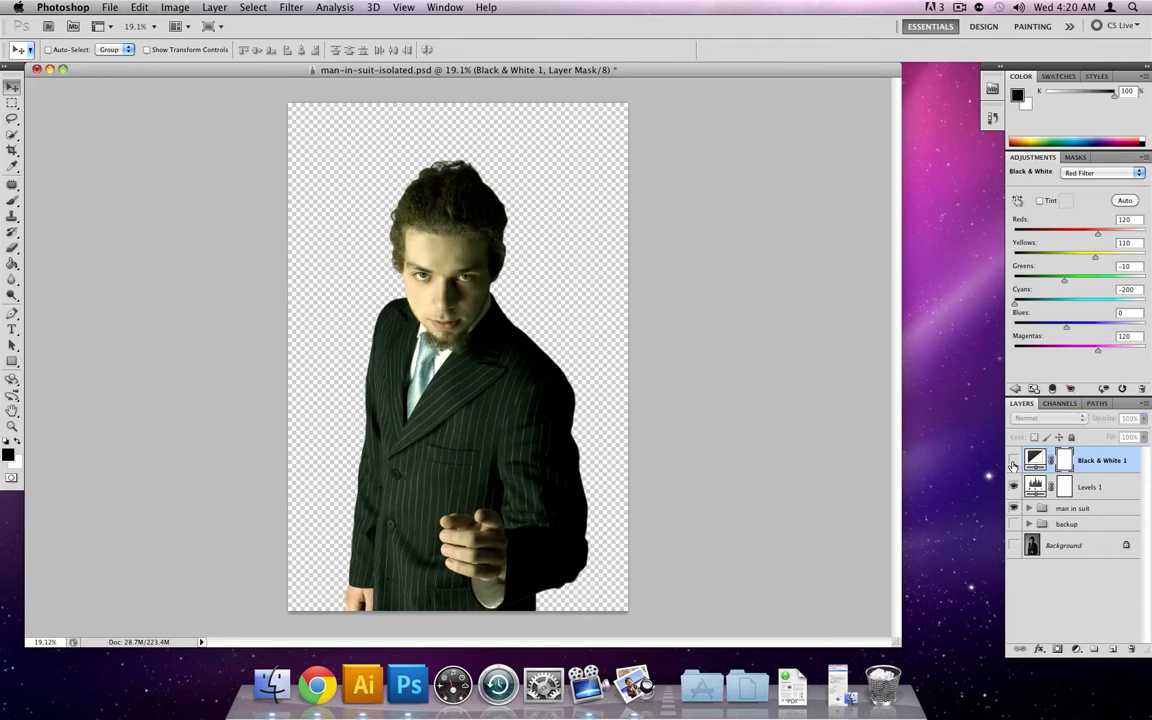
{"action": "left_click", "coordinate": [1013, 462]}
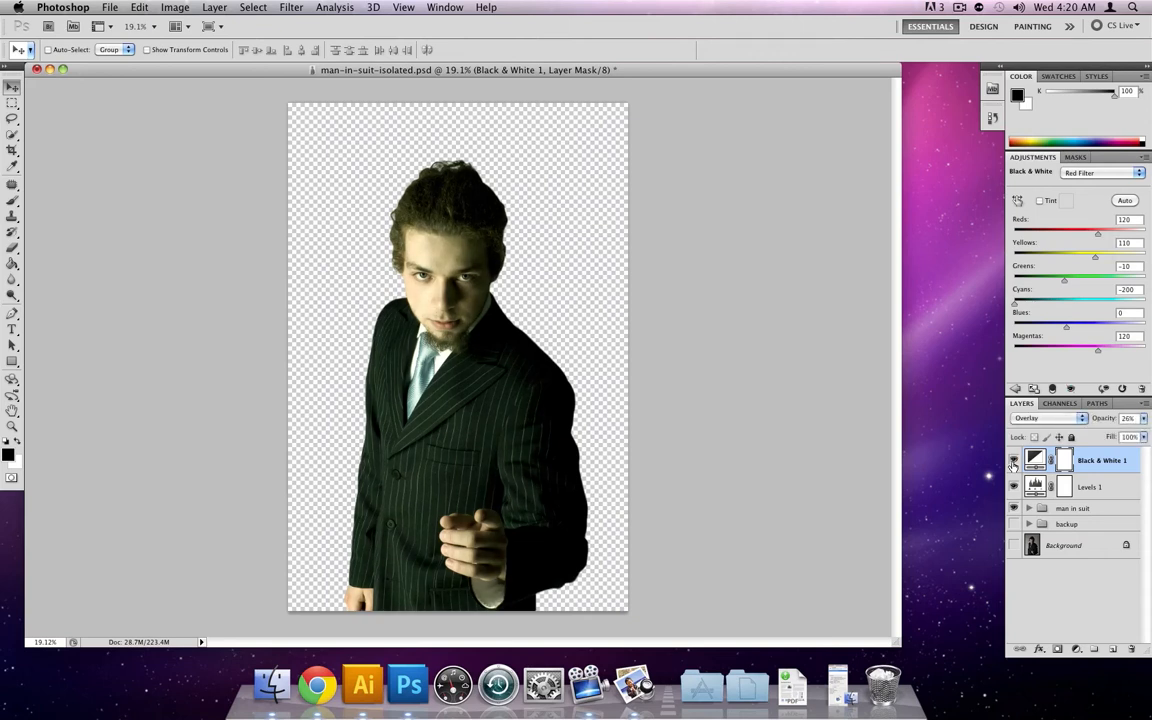
{"action": "left_click", "coordinate": [1013, 462]}
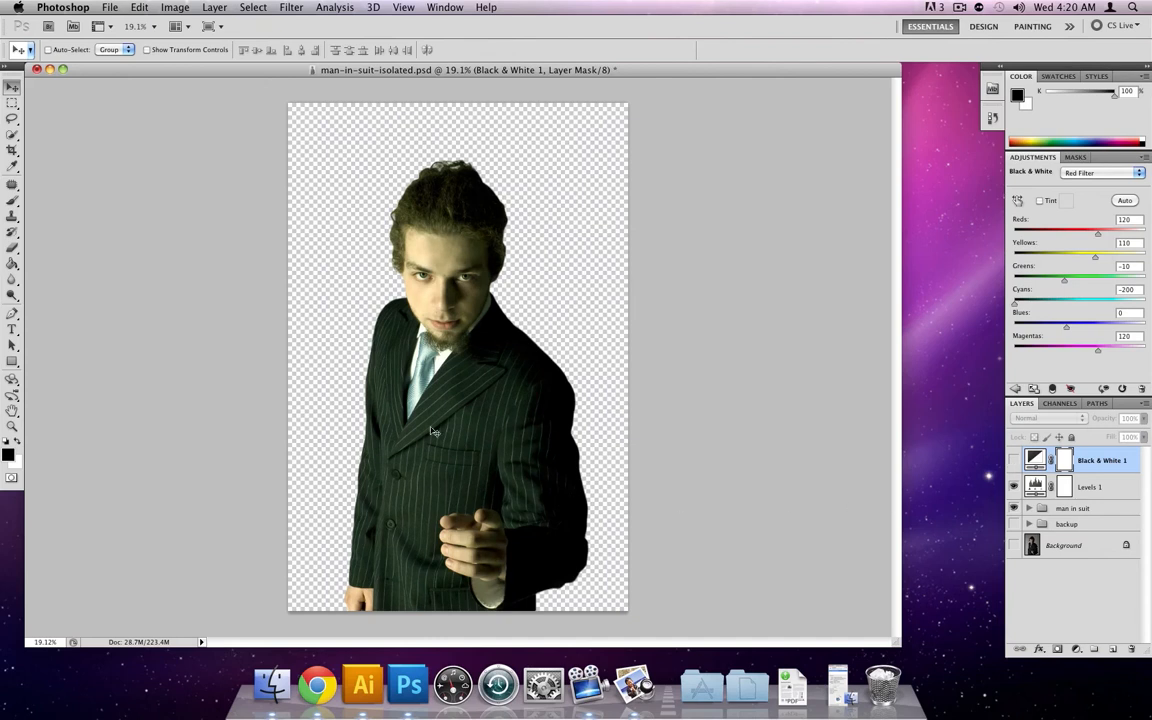
{"action": "left_click", "coordinate": [1013, 462]}
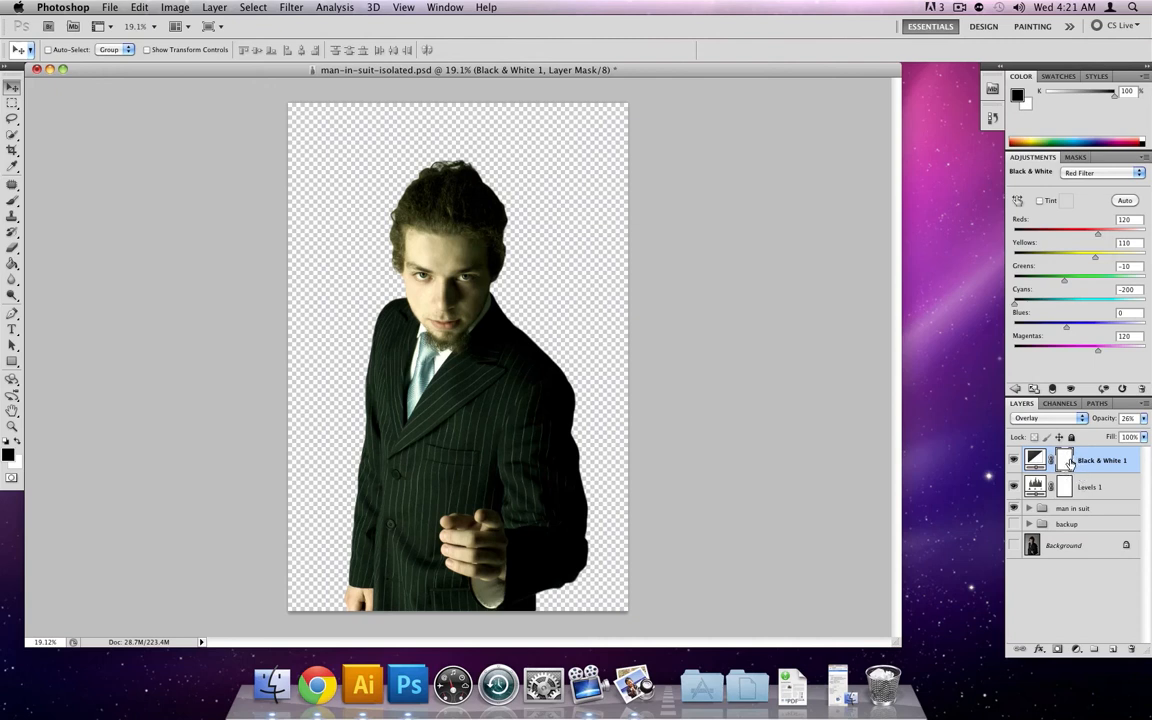
Set up a soft round Brush with a size of 473 px, 0% hardness and 10% opacity.
{"action": "left_click", "coordinate": [13, 201]}
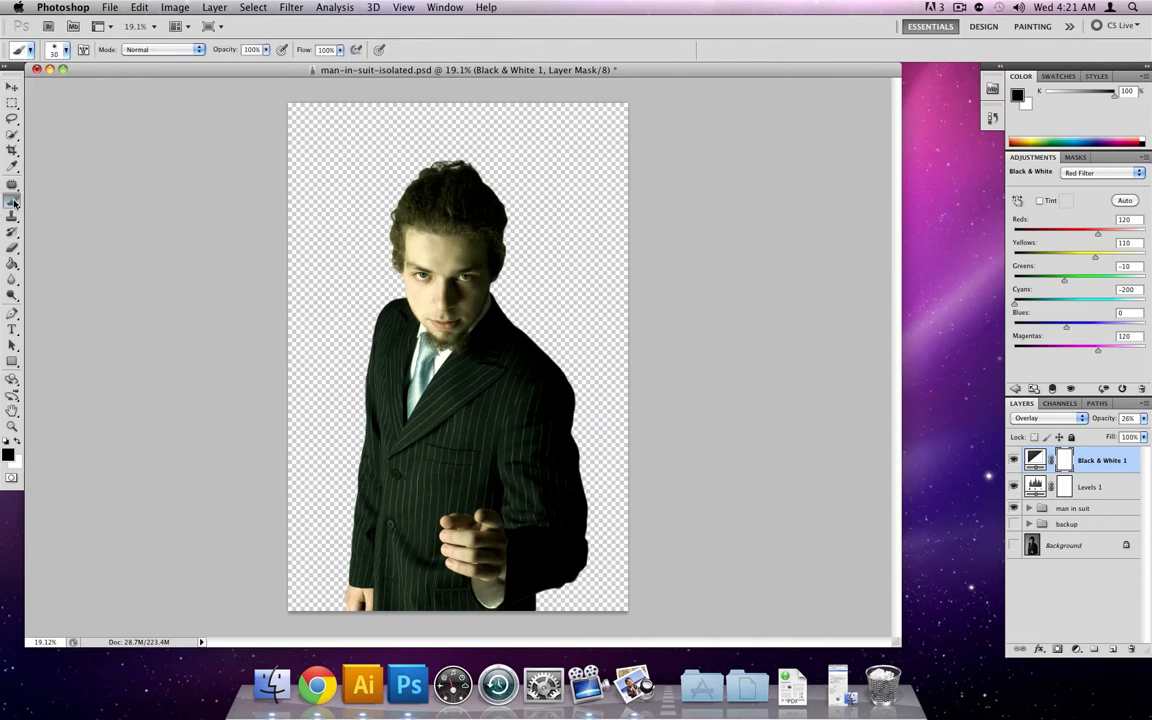
{"action": "left_click", "coordinate": [66, 50]}
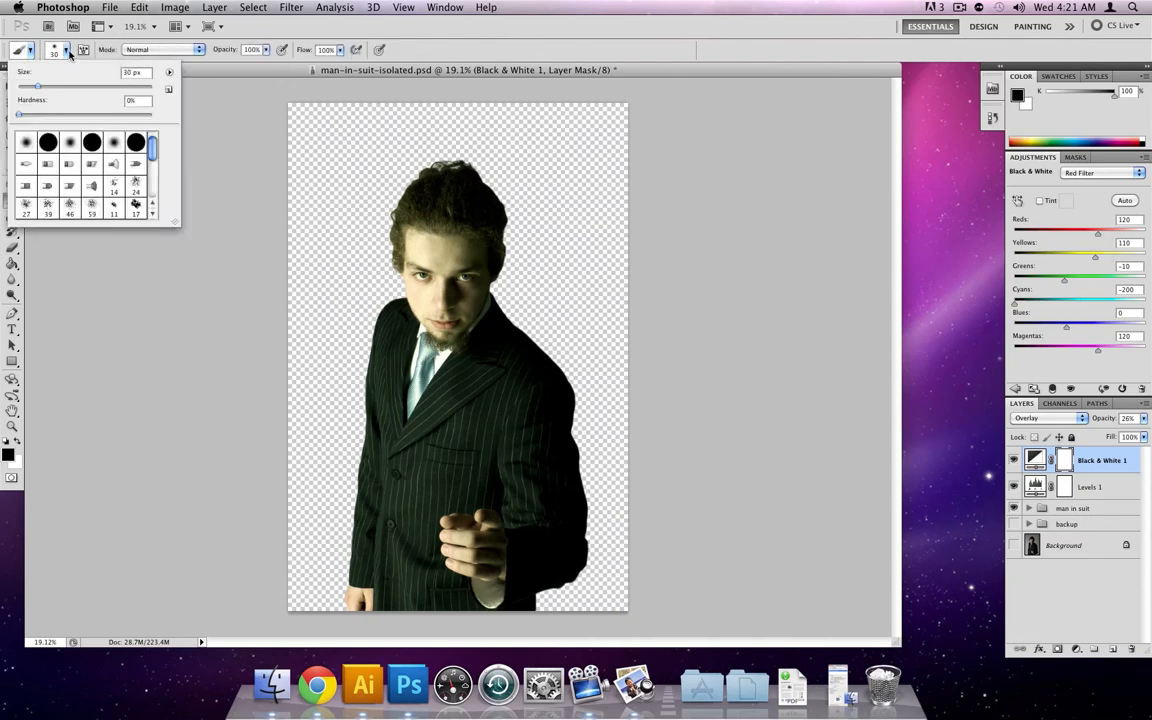
{"action": "left_click", "coordinate": [68, 142]}
{"action": "left_click_drag", "start_coordinate": [37, 88], "coordinate": [137, 90]}
{"action": "mouse_move", "coordinate": [18, 114]}
{"action": "left_mouse_down"}
{"action": "mouse_move", "coordinate": [135, 114]}
{"action": "mouse_move", "coordinate": [5, 120]}
{"action": "left_mouse_up"}
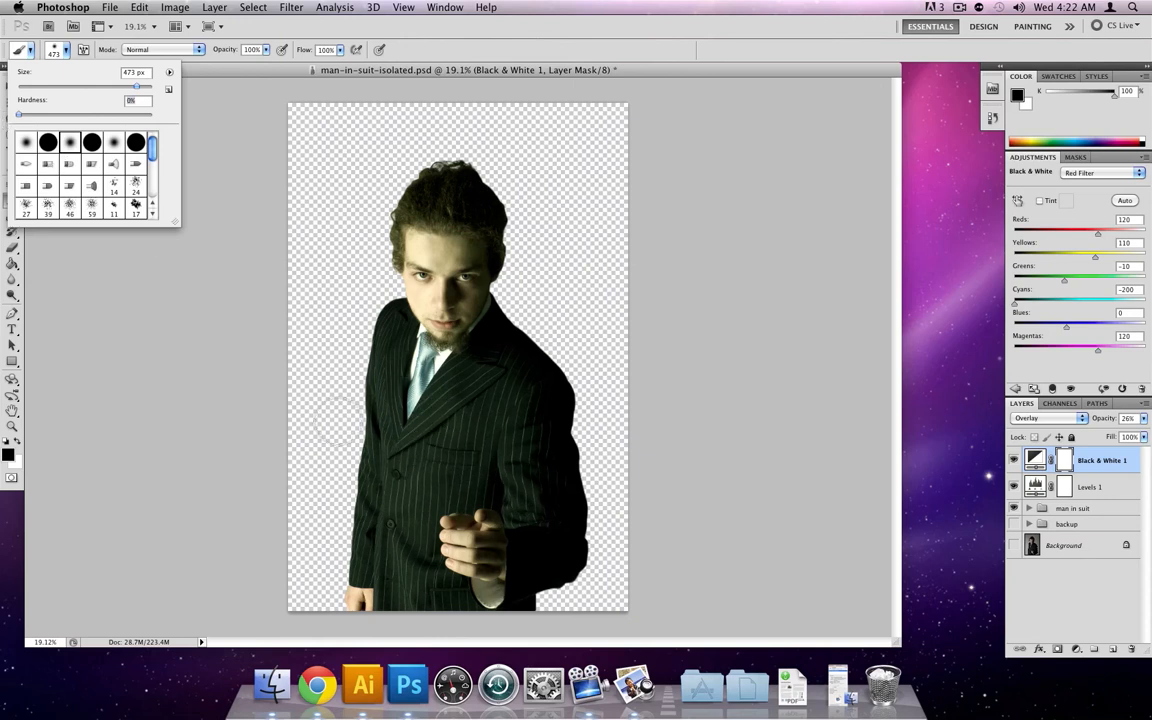
{"action": "left_click", "coordinate": [266, 50]}
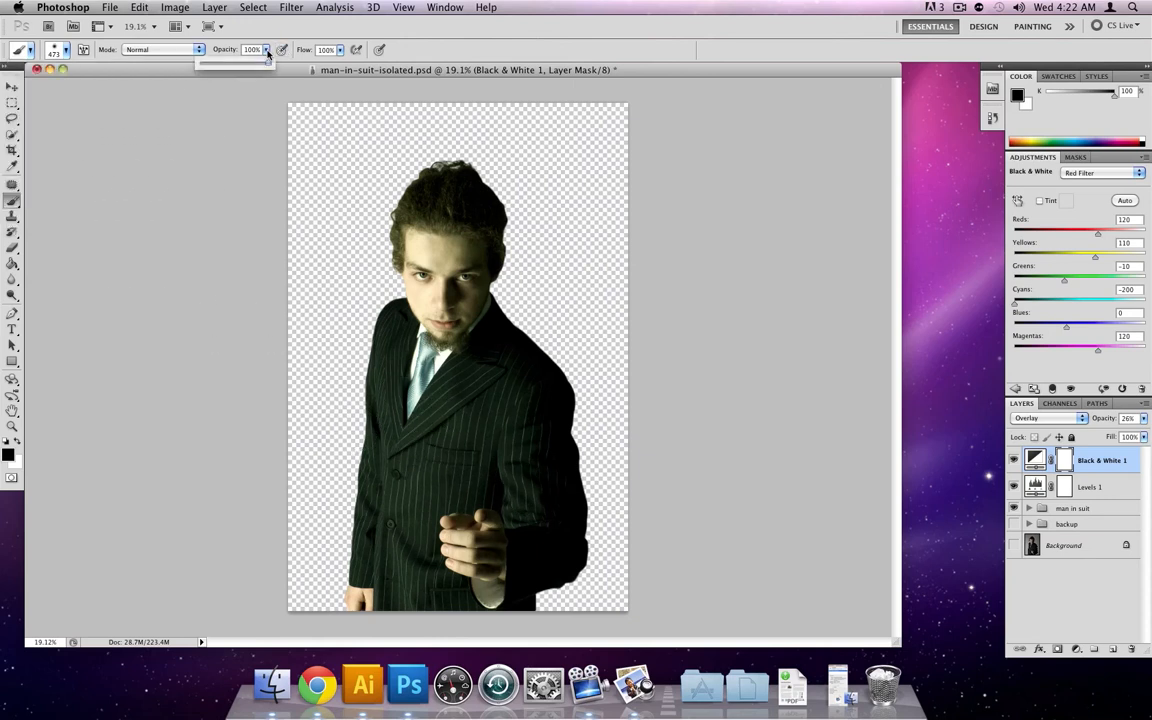
{"action": "left_click_drag", "start_coordinate": [267, 65], "coordinate": [206, 67]}
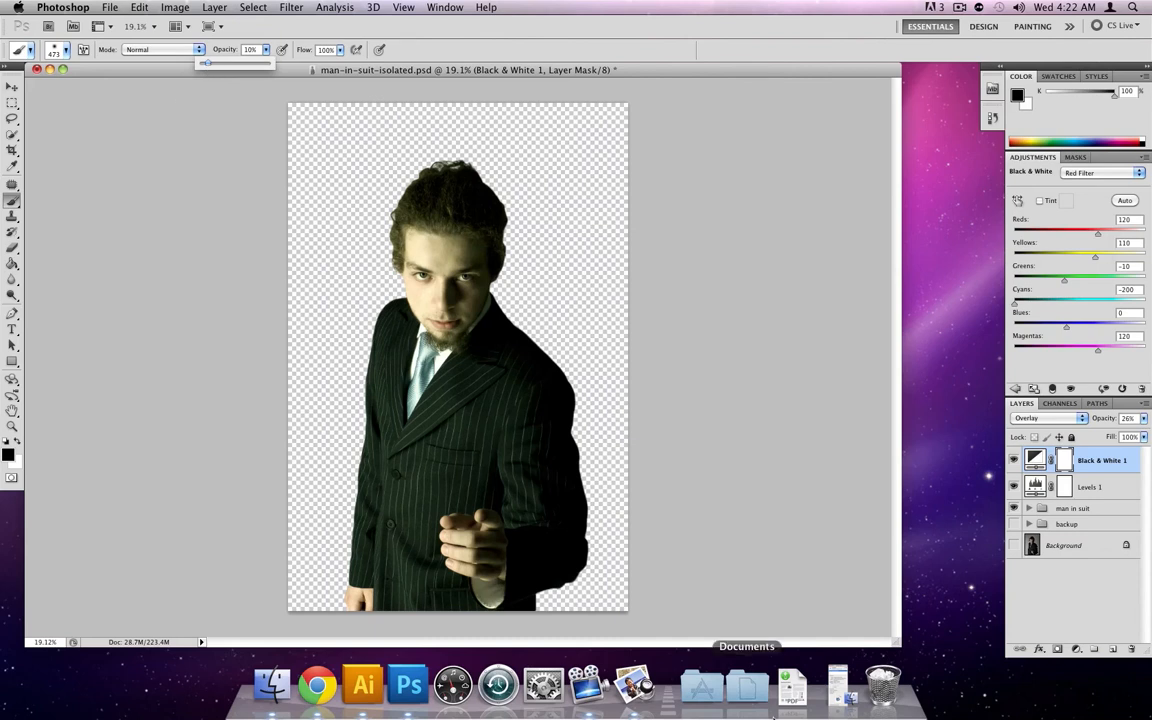
Paint black on the Black & White layer's mask over the lower jacket to soften the effect, and check it by toggling the layer's visibility.
{"action": "left_click", "coordinate": [422, 472]}
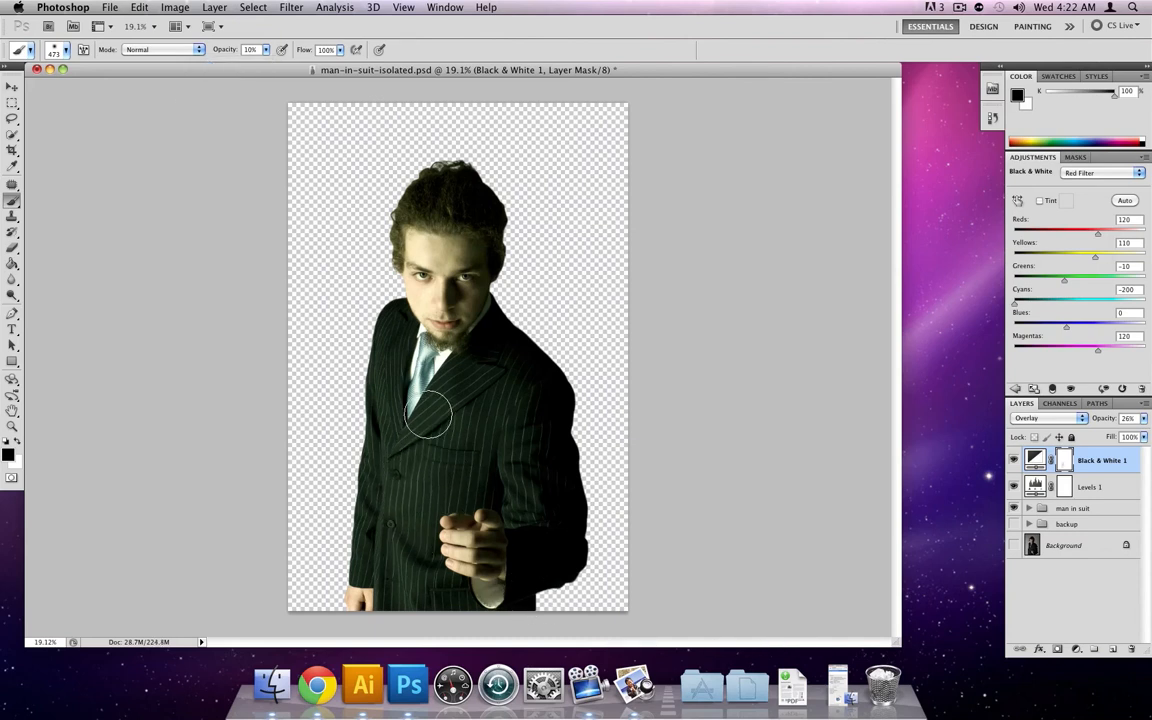
{"action": "mouse_move", "coordinate": [441, 447]}
{"action": "left_mouse_down"}
{"action": "mouse_move", "coordinate": [411, 456]}
{"action": "mouse_move", "coordinate": [397, 503]}
{"action": "mouse_move", "coordinate": [444, 445]}
{"action": "mouse_move", "coordinate": [420, 503]}
{"action": "mouse_move", "coordinate": [422, 543]}
{"action": "mouse_move", "coordinate": [471, 438]}
{"action": "left_mouse_up"}
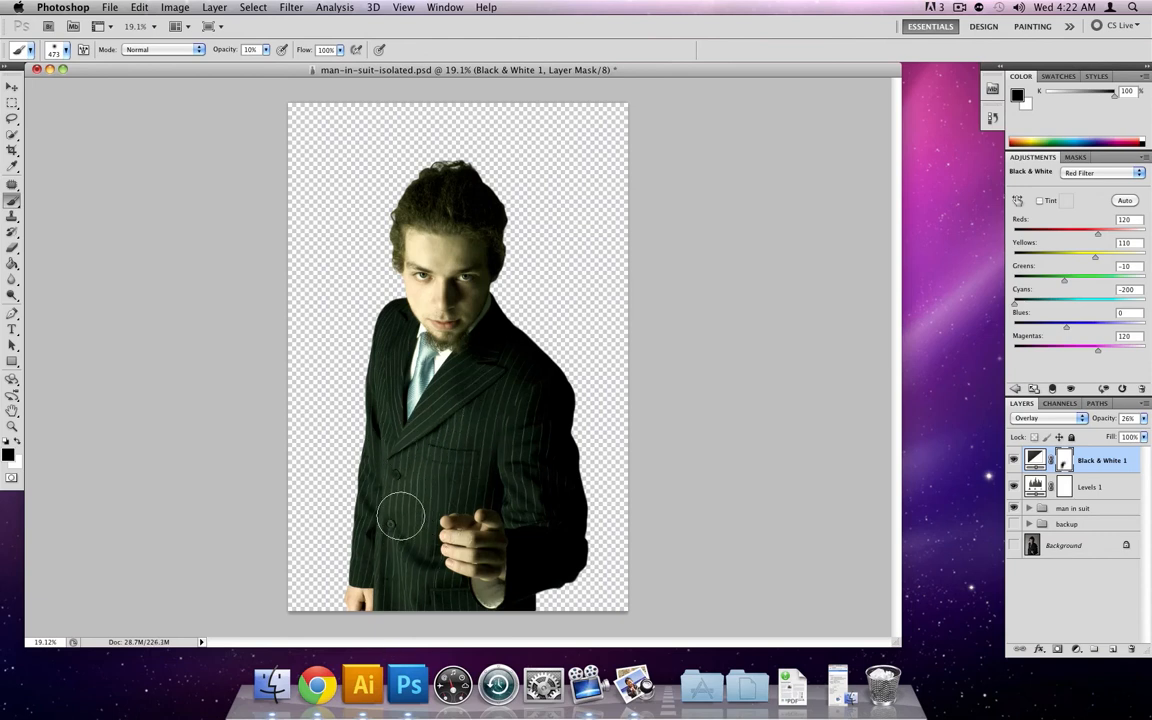
{"action": "left_click", "coordinate": [1013, 461]}
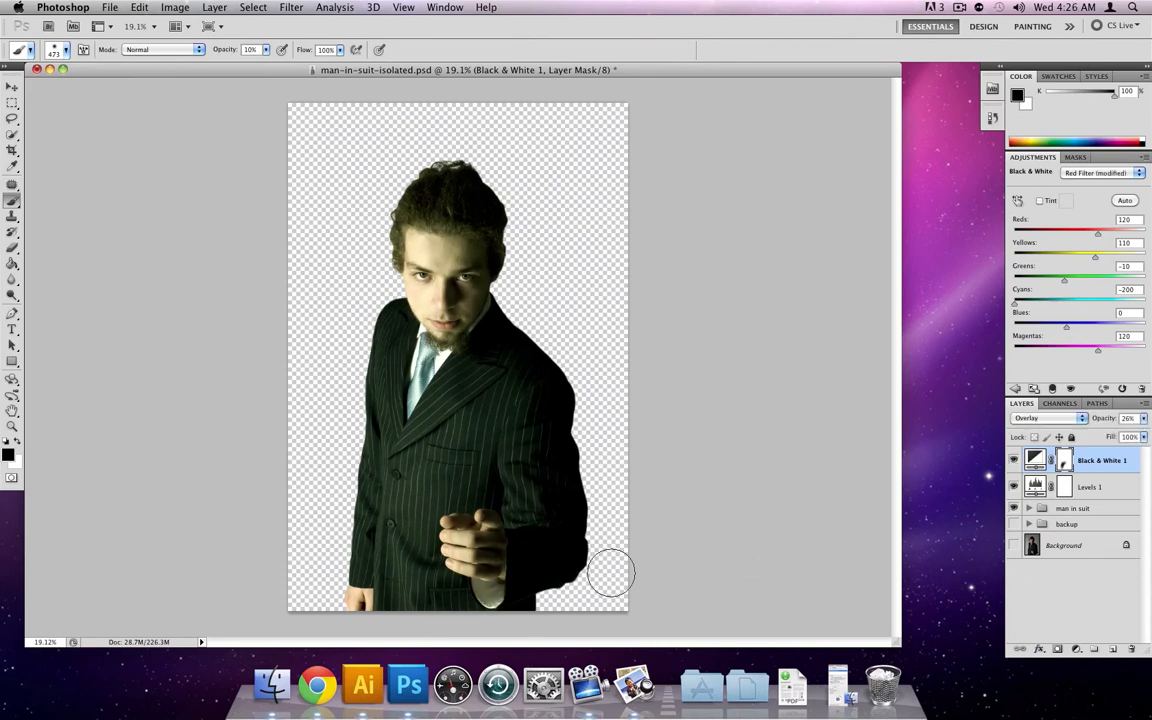
Add a Selective Color adjustment layer above Black & White 1 and set Magenta to +8% for the Reds.
{"action": "left_click", "coordinate": [1075, 650]}
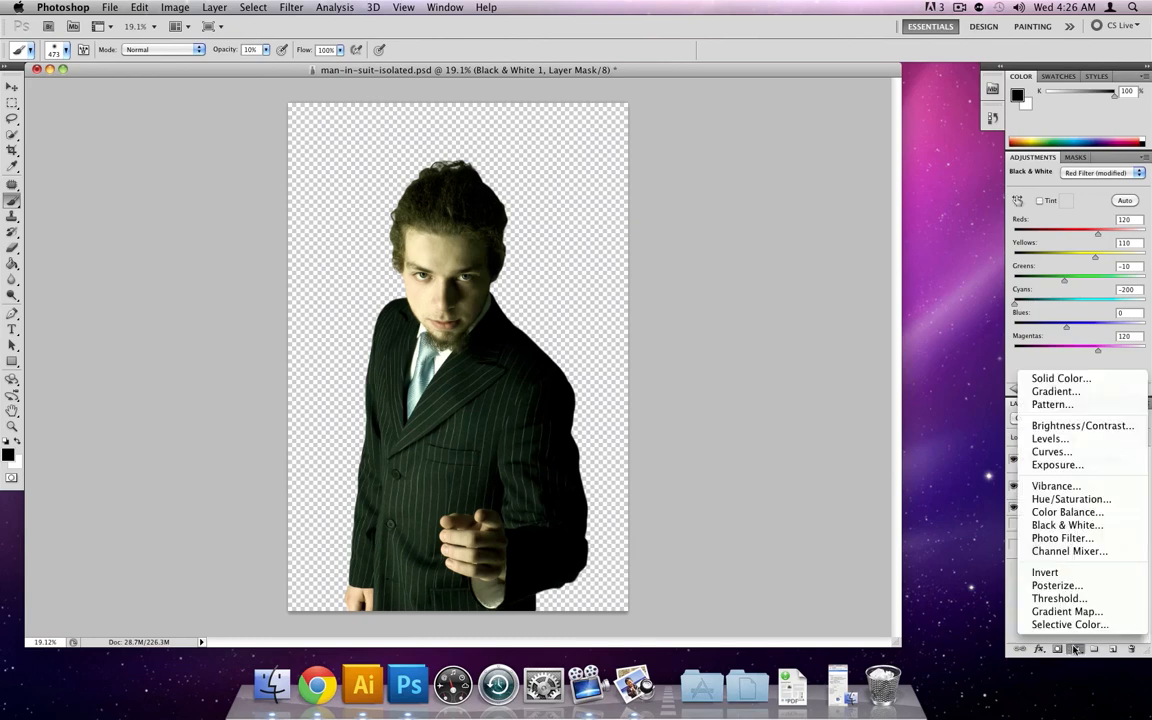
{"action": "left_click", "coordinate": [1073, 625]}
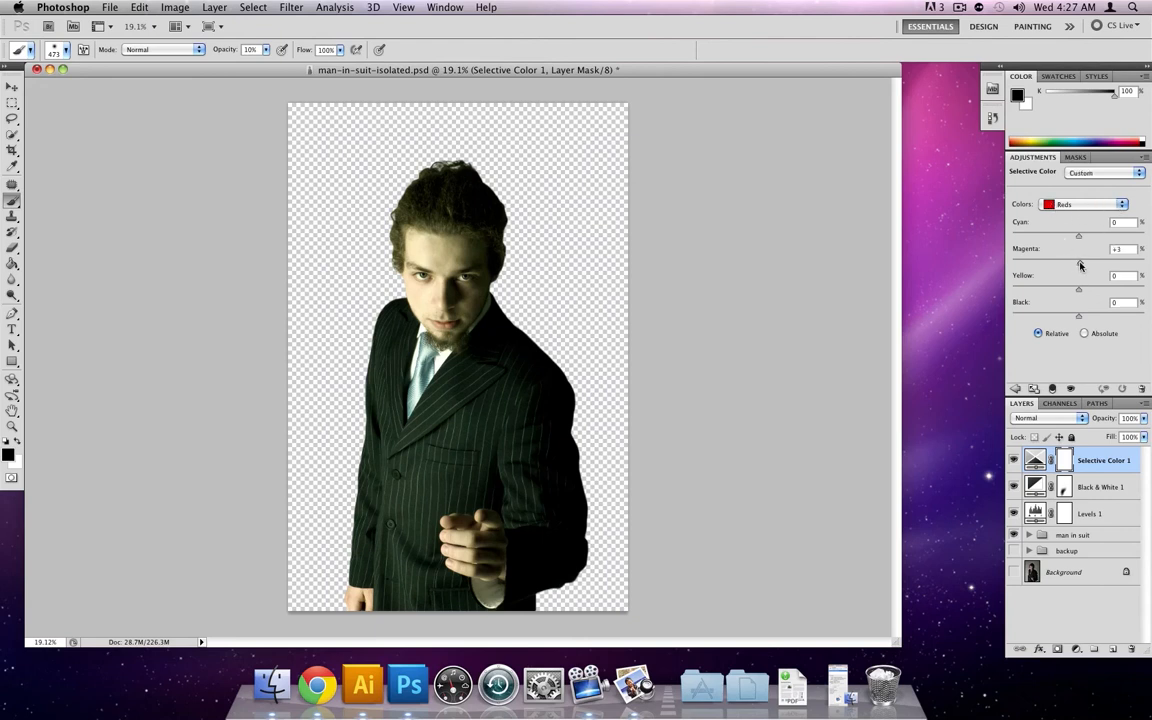
{"action": "left_click_drag", "start_coordinate": [1080, 265], "coordinate": [1085, 263]}
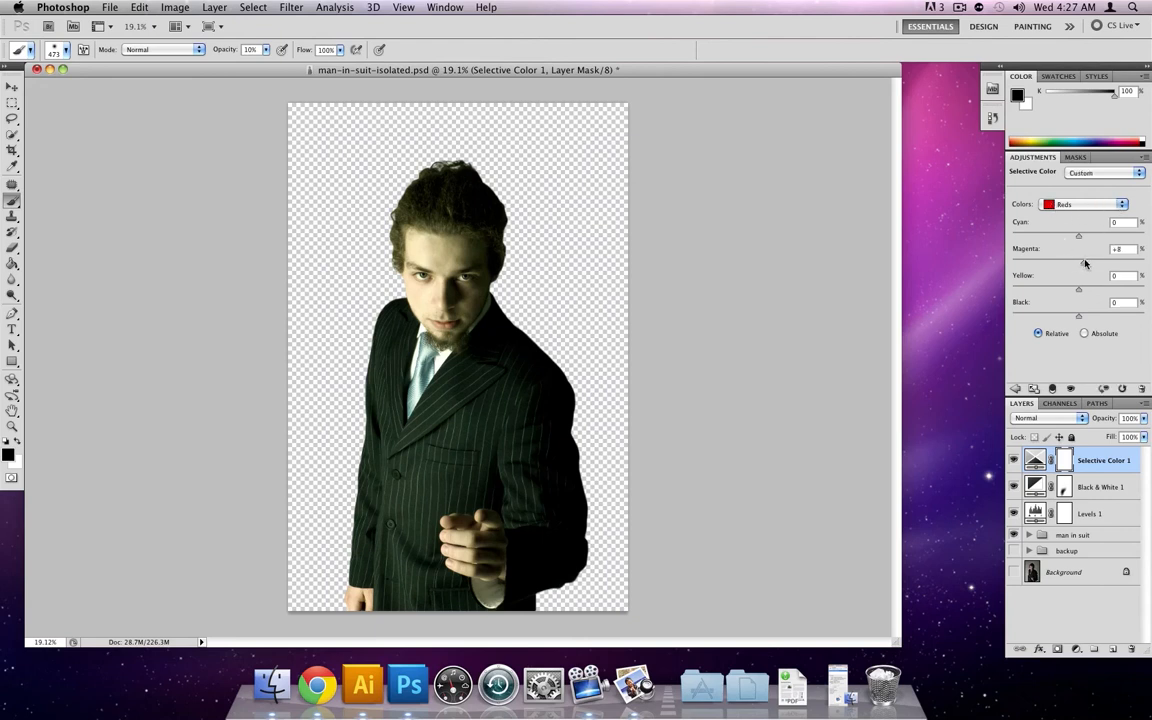
Raise Magenta to about +10% for the Yellows in the Selective Color adjustment.
{"action": "left_click", "coordinate": [1122, 204]}
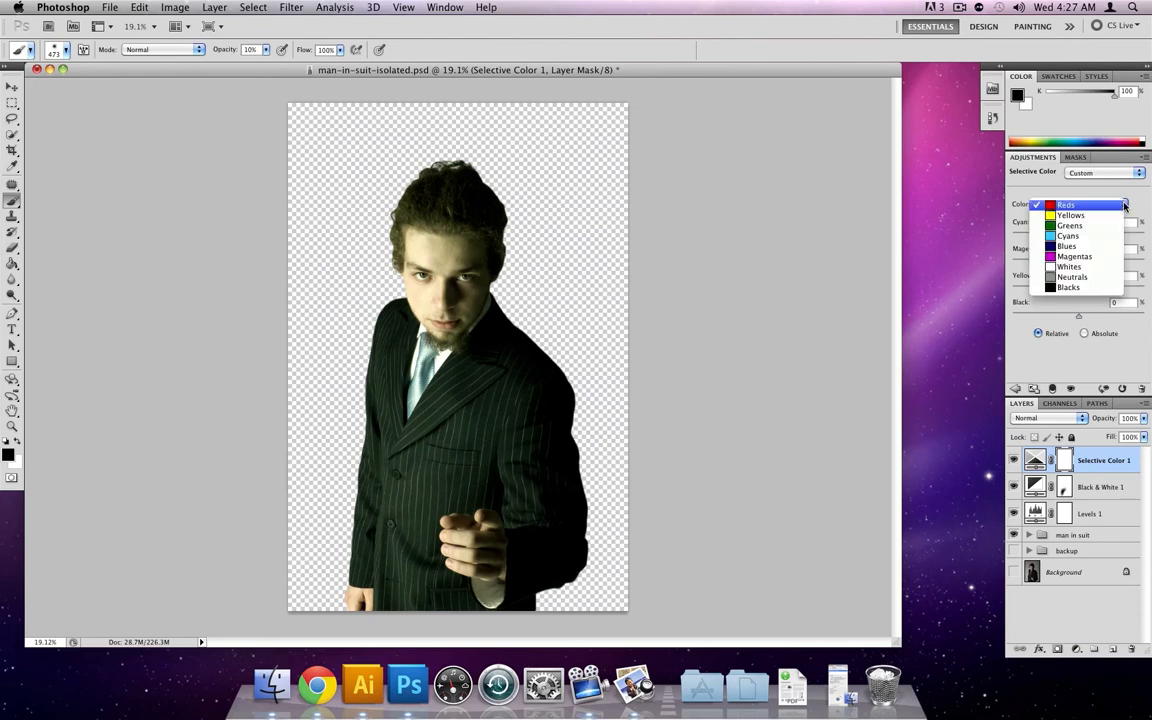
{"action": "left_click", "coordinate": [1070, 215]}
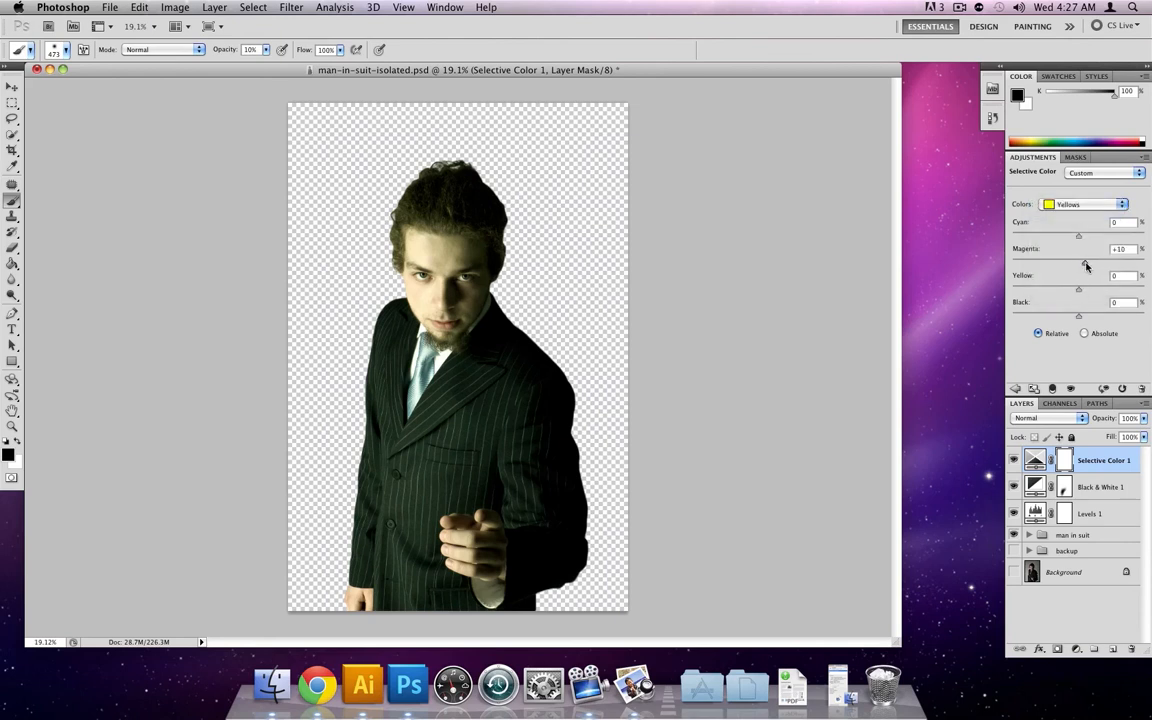
{"action": "left_click_drag", "start_coordinate": [1084, 266], "coordinate": [1088, 266]}
Adjust the Blacks in the Selective Color layer to Cyan +5%, Magenta +10%, Yellow +11% and Black -8%.
{"action": "left_click", "coordinate": [1080, 204]}
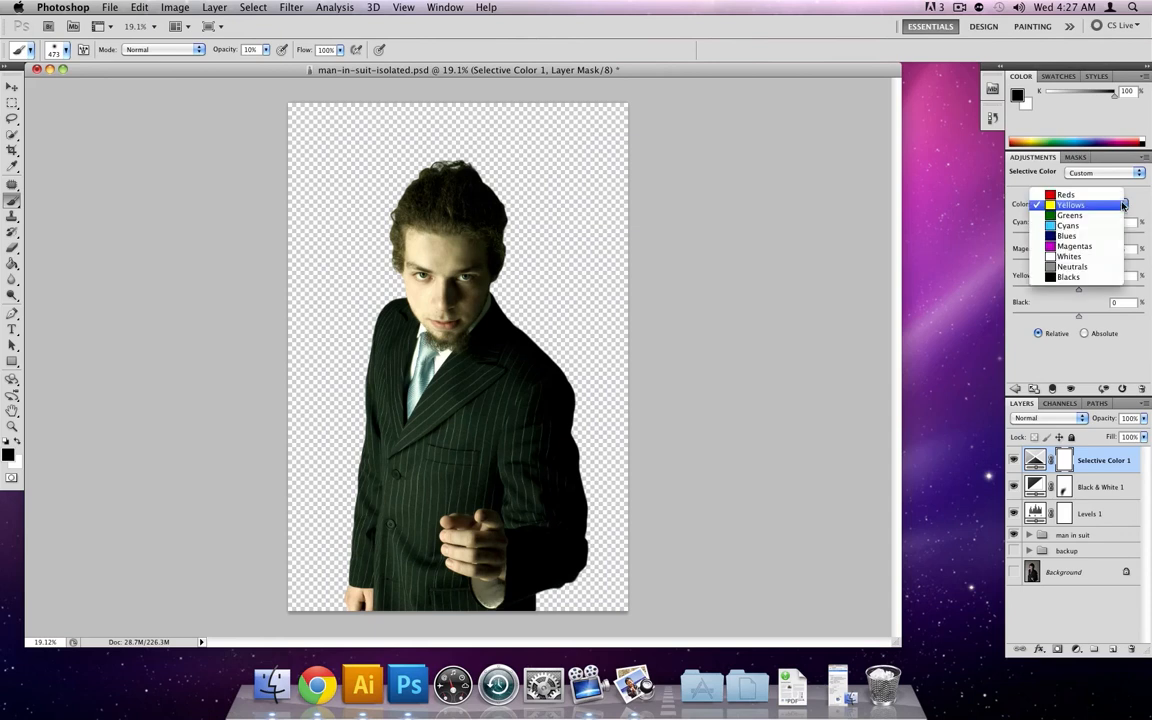
{"action": "left_click", "coordinate": [1075, 278]}
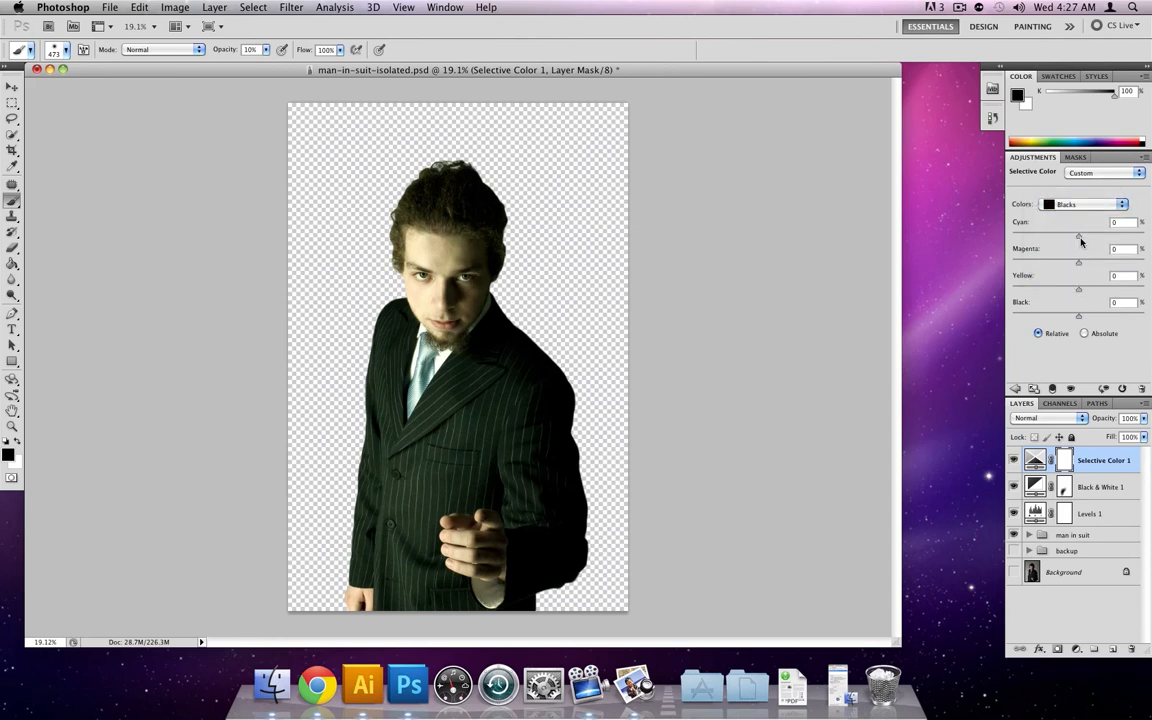
{"action": "left_click_drag", "start_coordinate": [1080, 239], "coordinate": [1082, 239]}
{"action": "left_click_drag", "start_coordinate": [1080, 264], "coordinate": [1085, 263]}
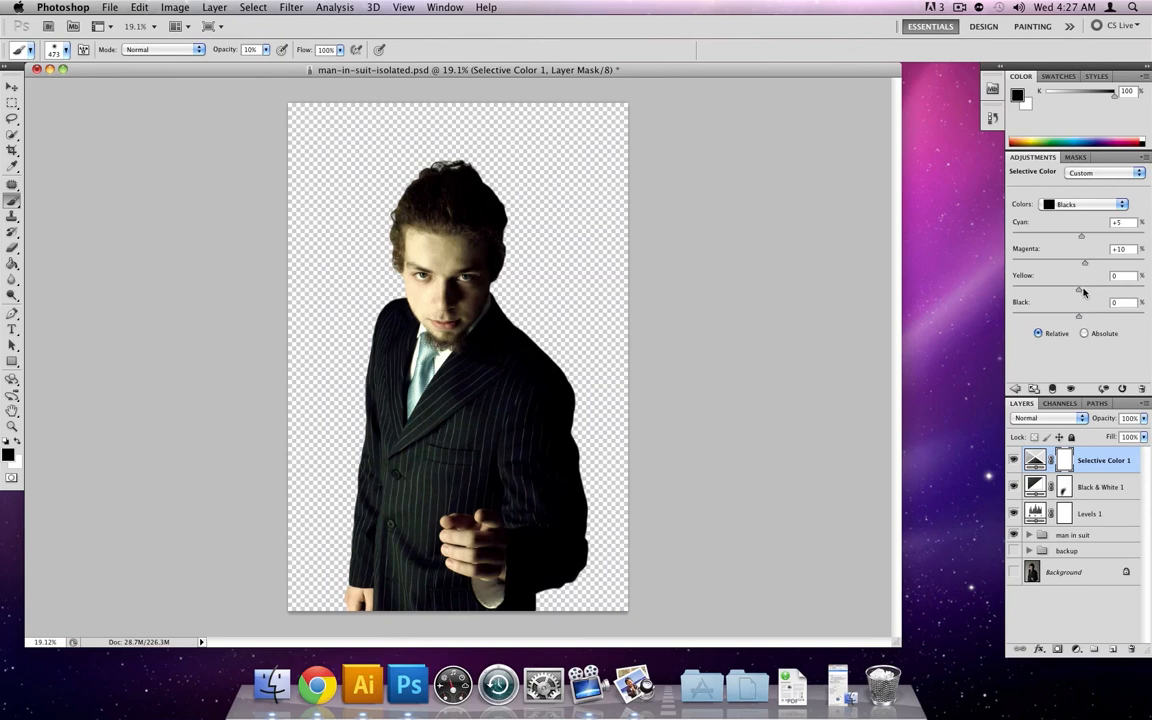
{"action": "left_click_drag", "start_coordinate": [1081, 290], "coordinate": [1085, 292]}
{"action": "left_click_drag", "start_coordinate": [1079, 319], "coordinate": [1073, 319]}
Compare the image with and without the three adjustment layers by toggling their visibility, and save the document.
{"action": "left_click_drag", "start_coordinate": [1013, 460], "coordinate": [1013, 513]}
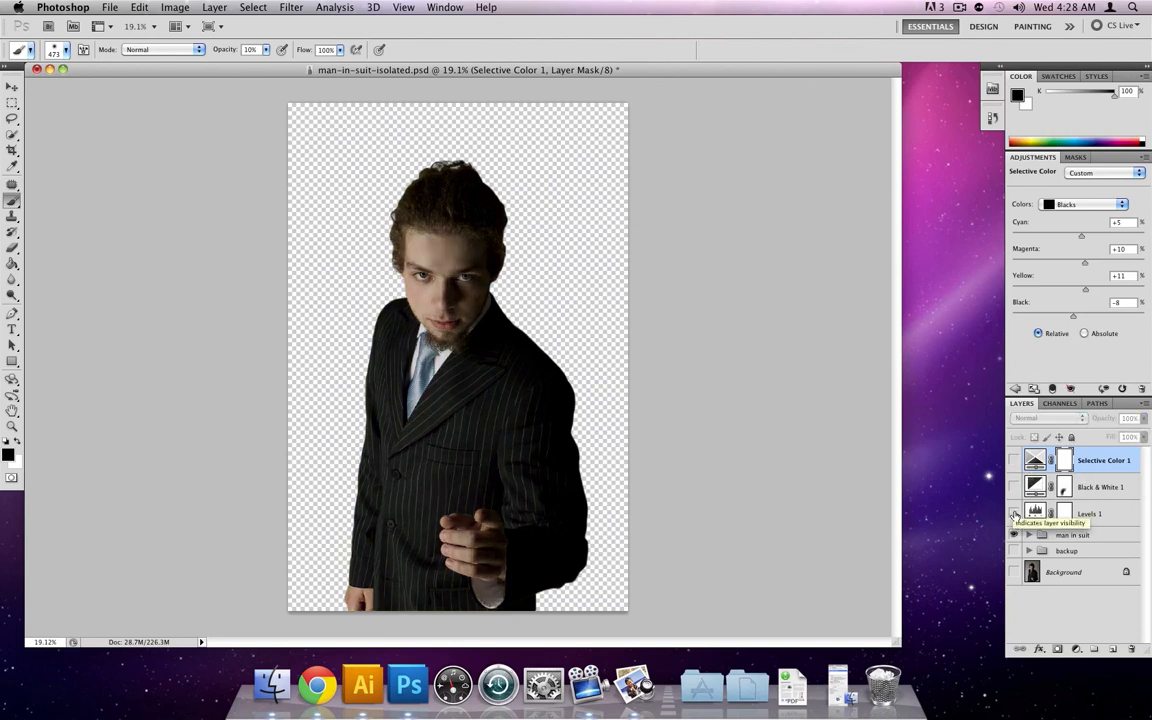
{"action": "left_click_drag", "start_coordinate": [1013, 513], "coordinate": [1010, 468]}
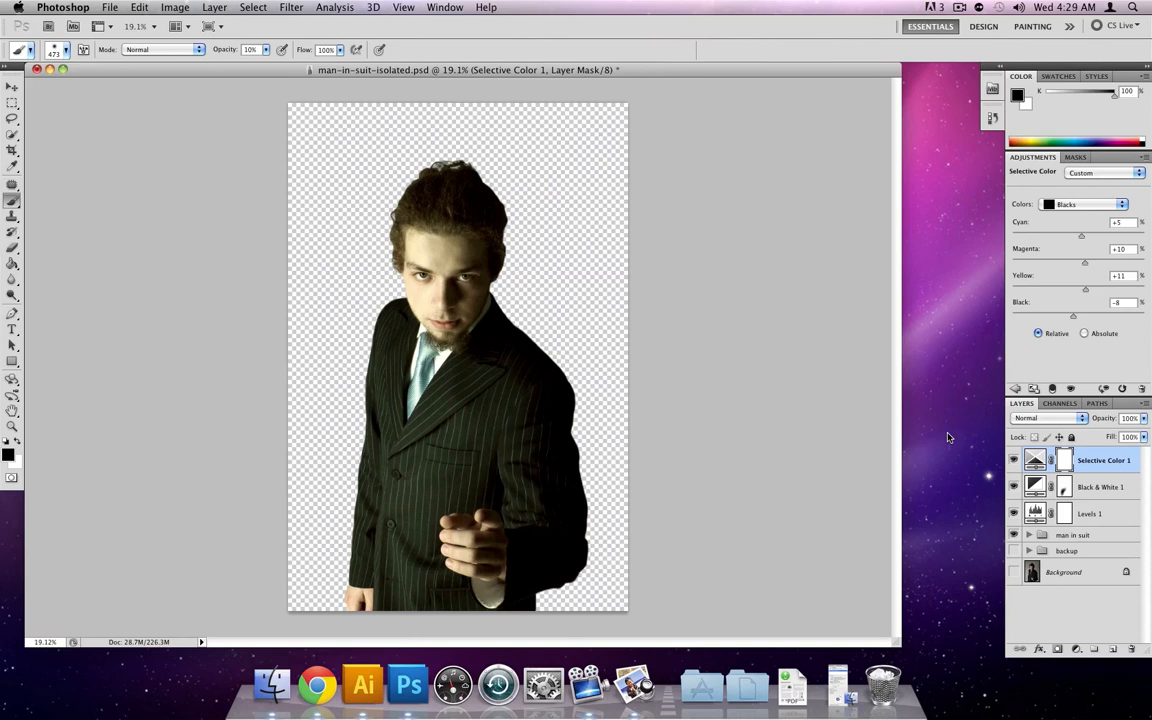
{"action": "left_click", "coordinate": [110, 7]}
{"action": "left_click", "coordinate": [140, 208]}
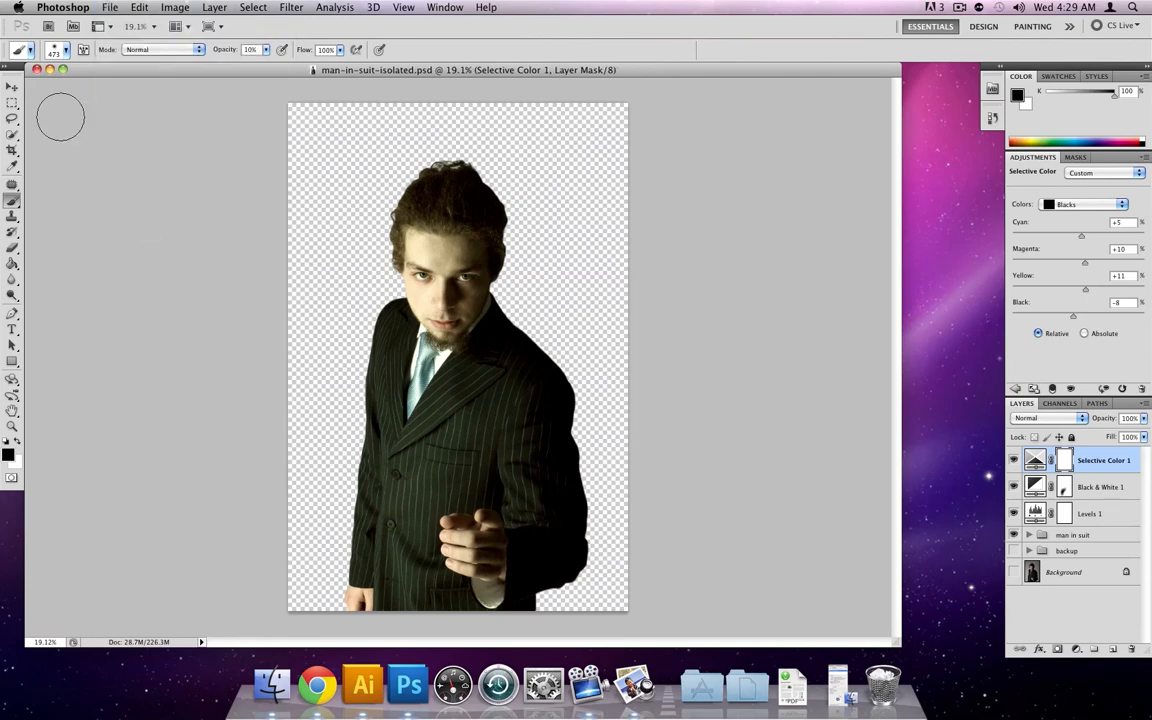